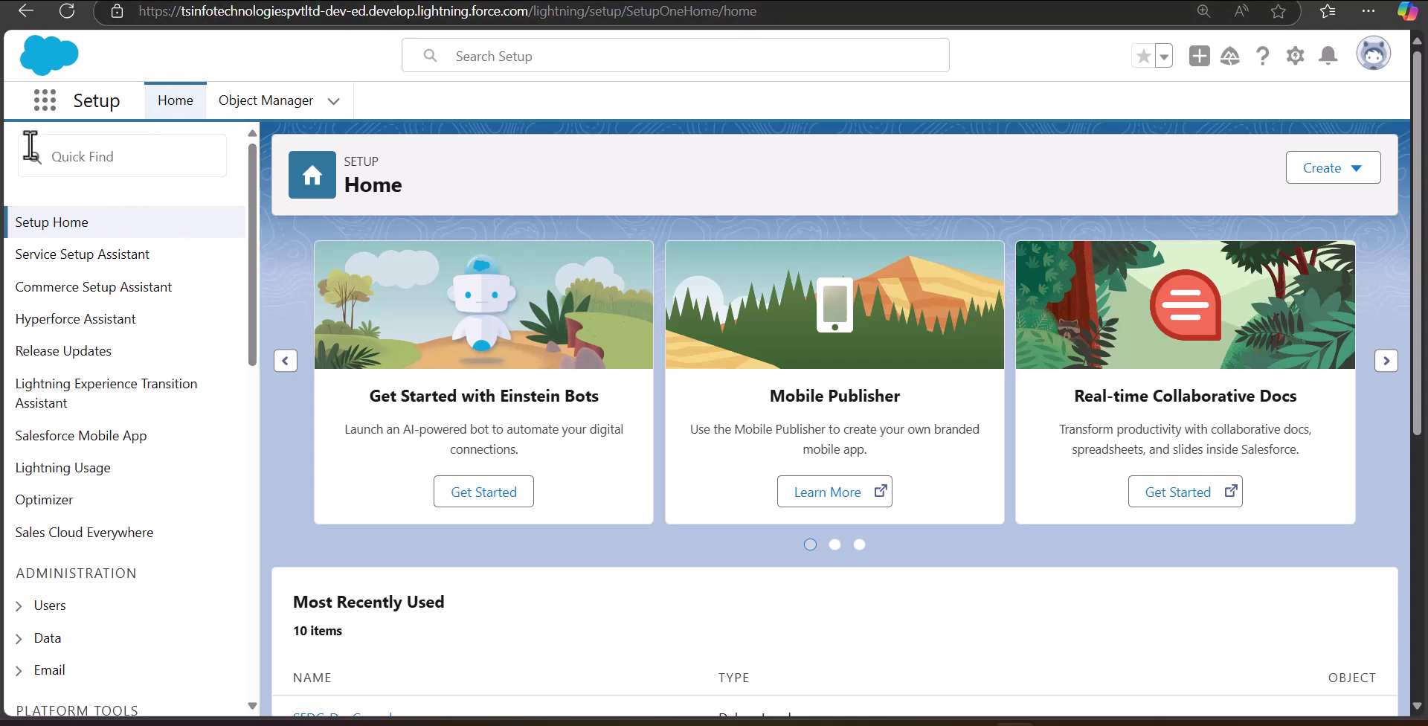
- Search the App Launcher for 'reports' and go to the Reports list
click(44, 100)
text(reports)
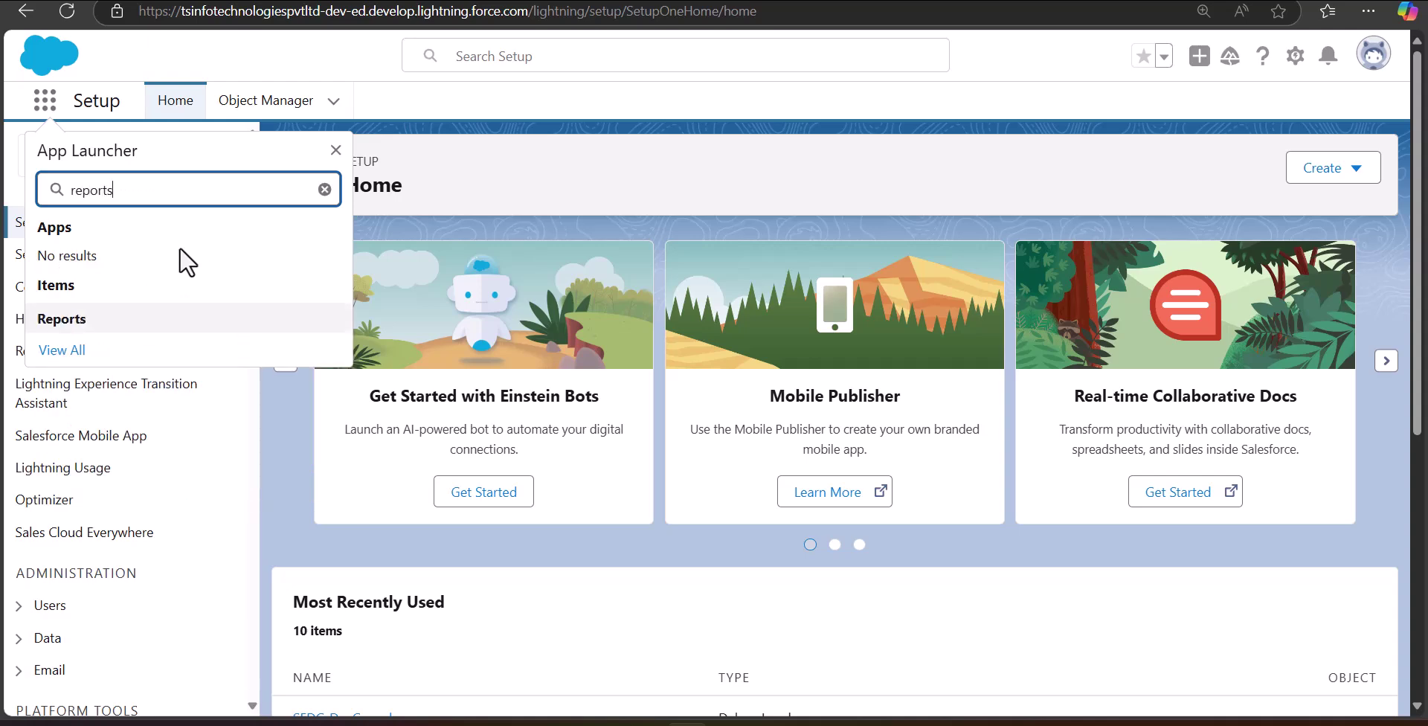
click(140, 326)
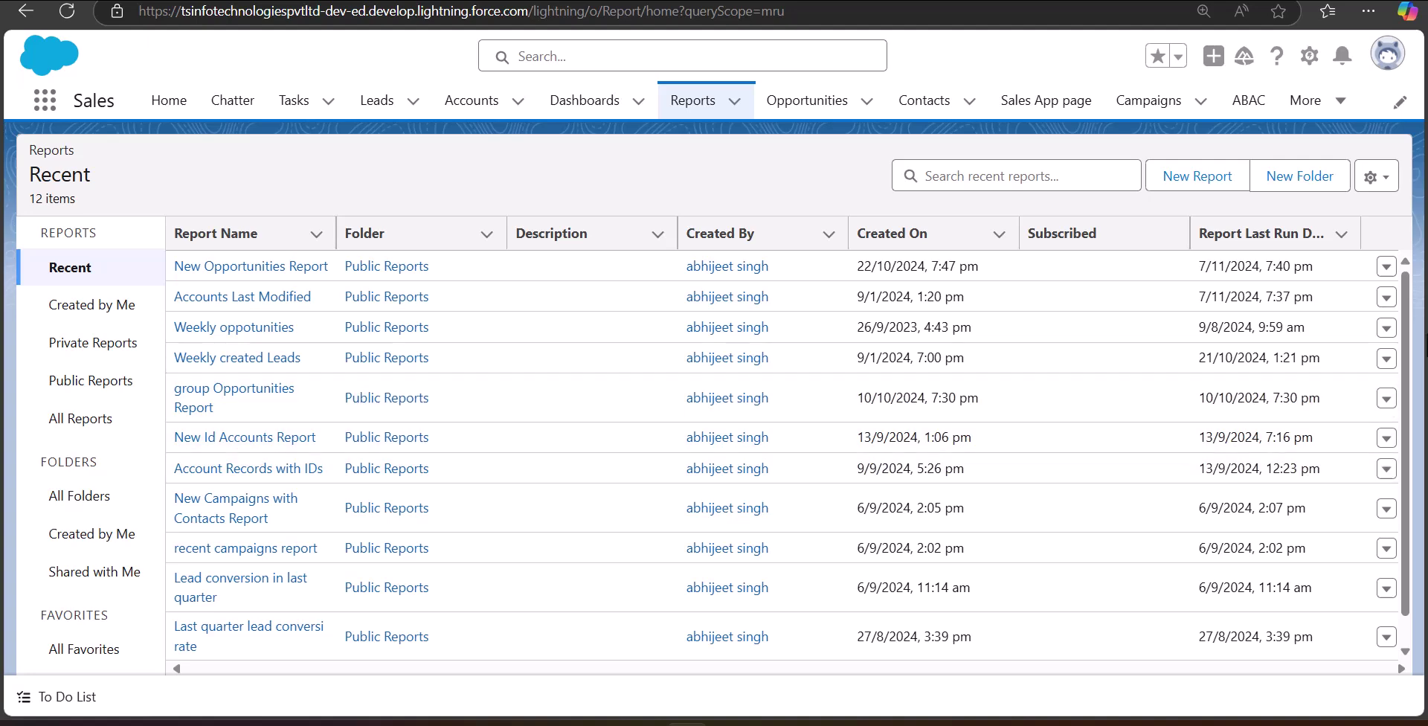
- Choose Subscribe for the Weekly oppotunities report and look through the Edit Subscription dialog
click(1387, 328)
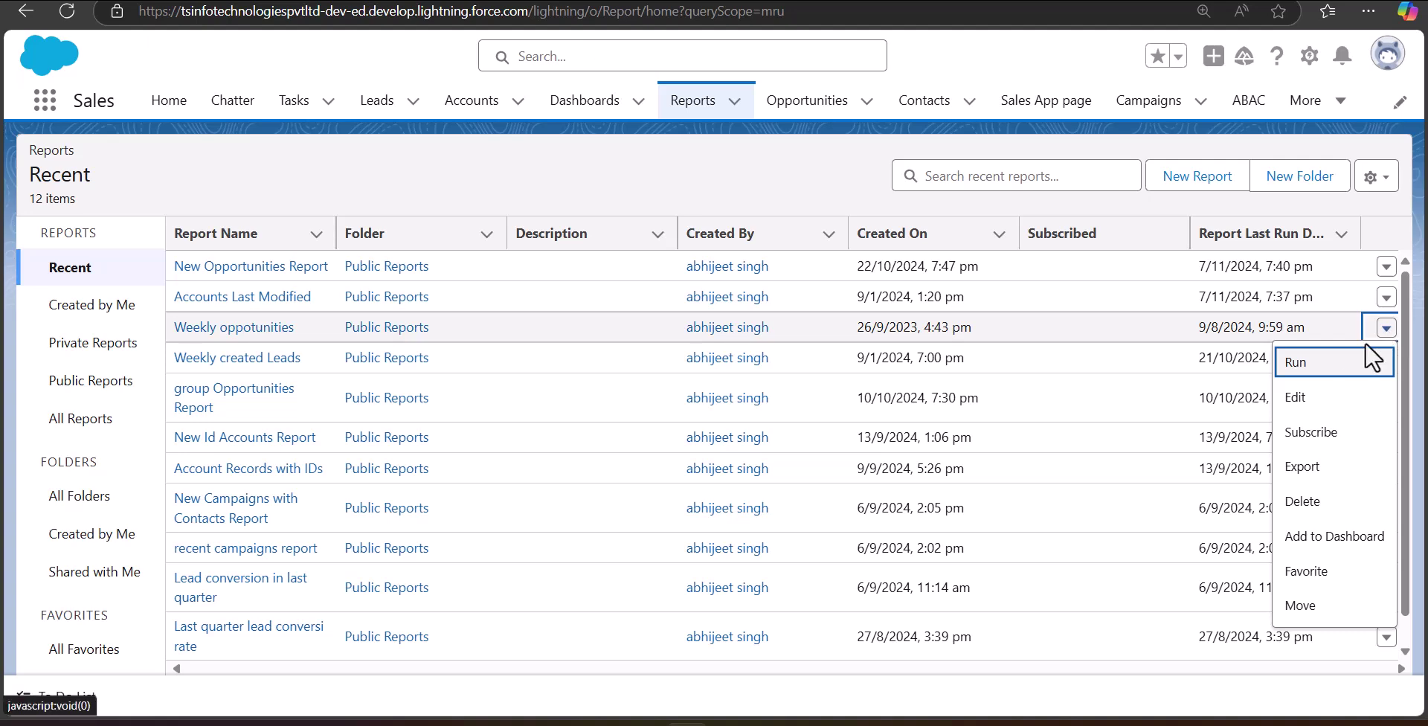
click(1313, 432)
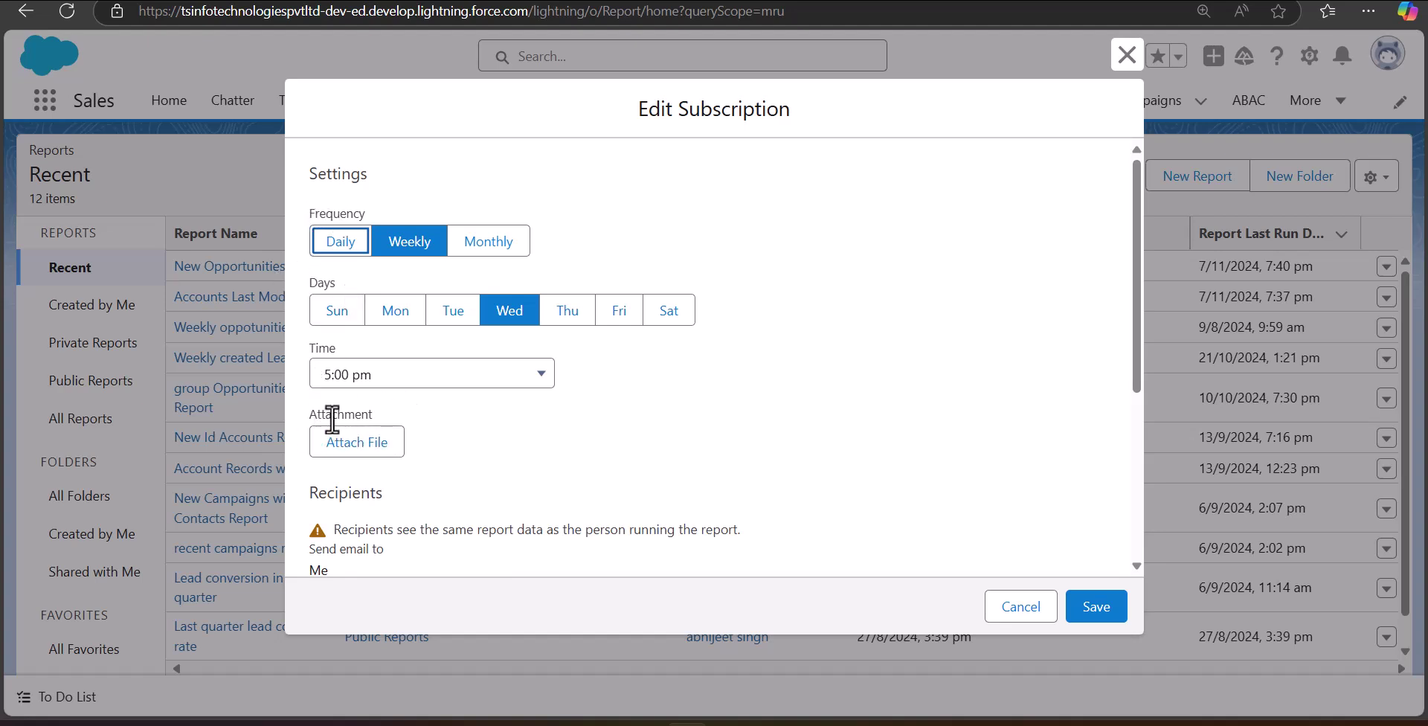
scroll(432, 443, down, 3)
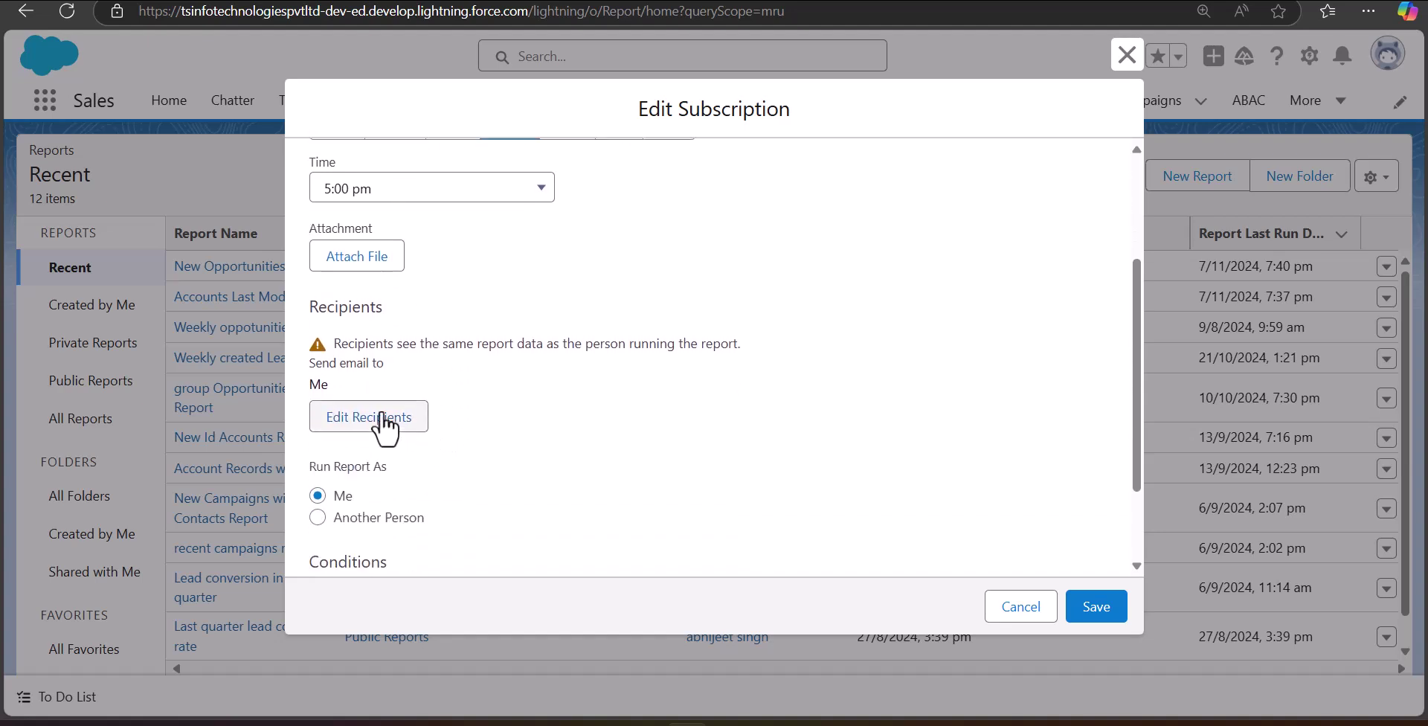
scroll(411, 424, down, 2)
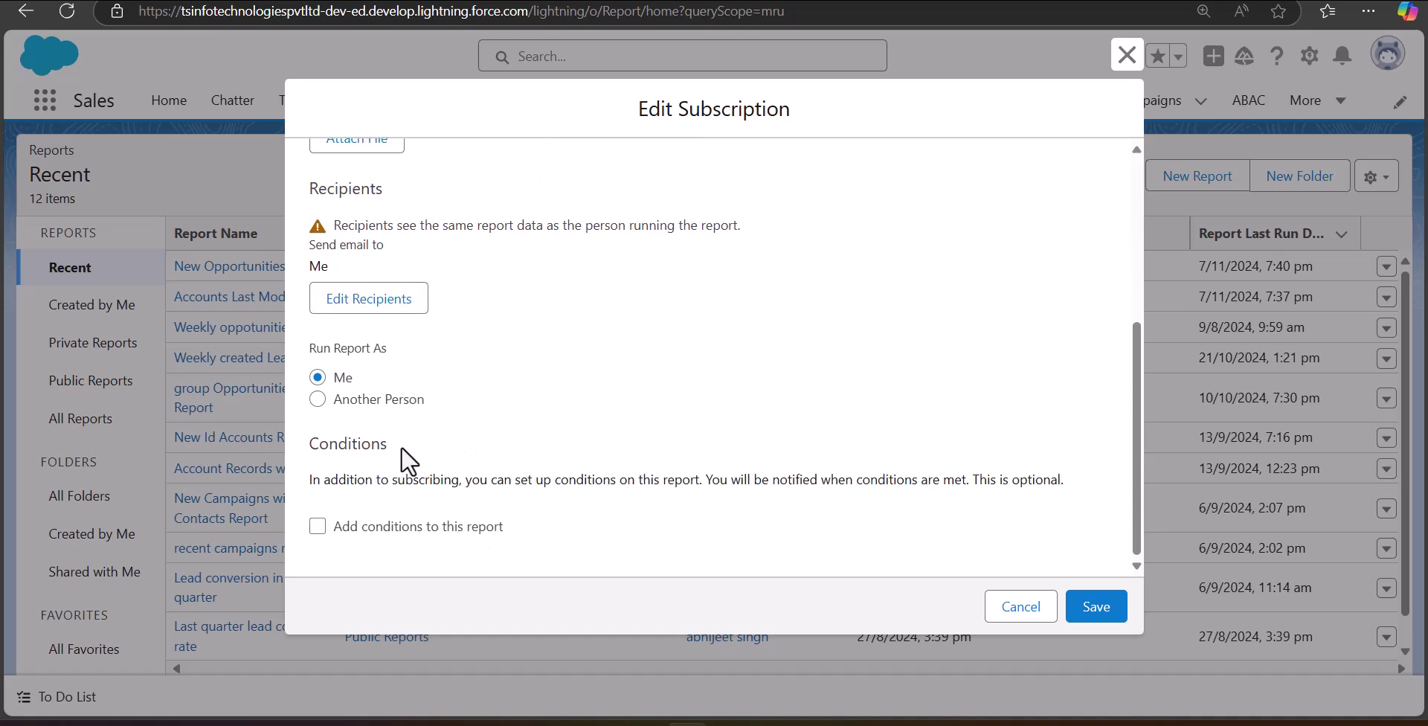
scroll(414, 448, up, 3)
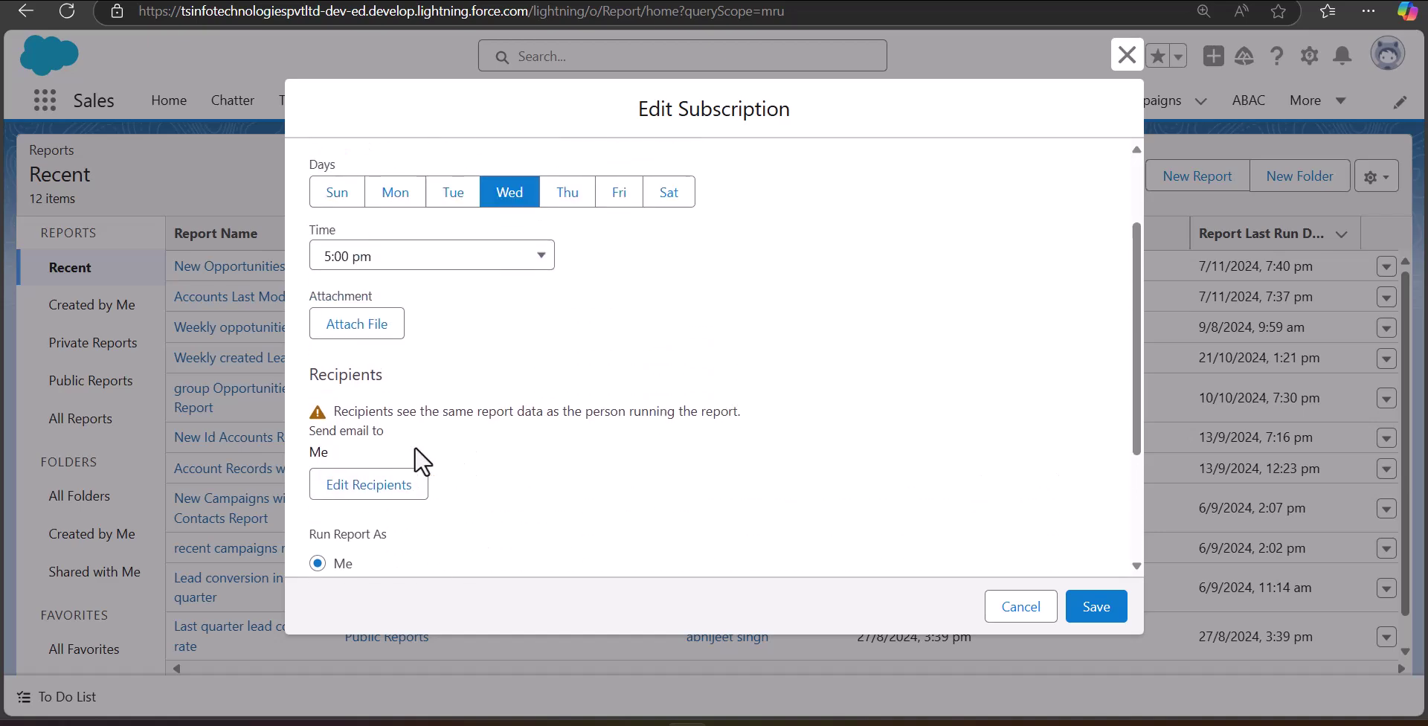
scroll(446, 458, up, 2)
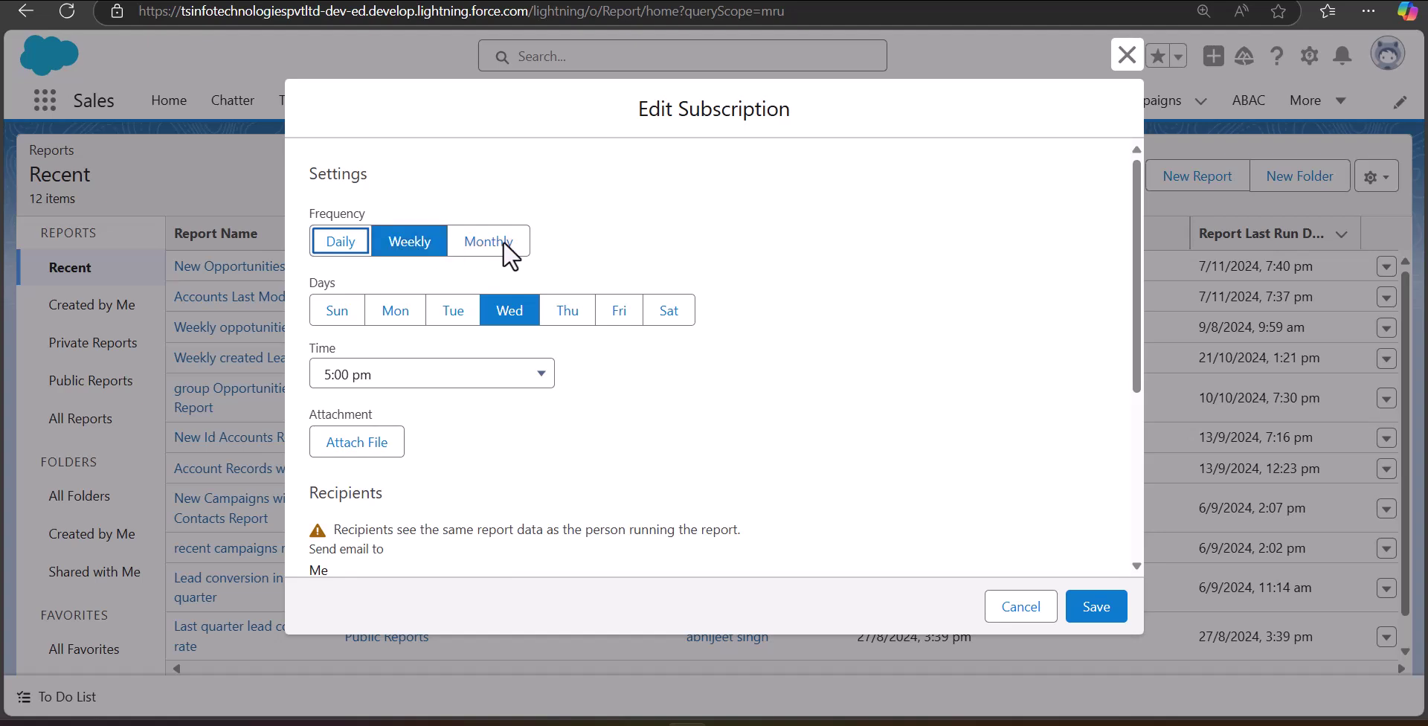
click(405, 240)
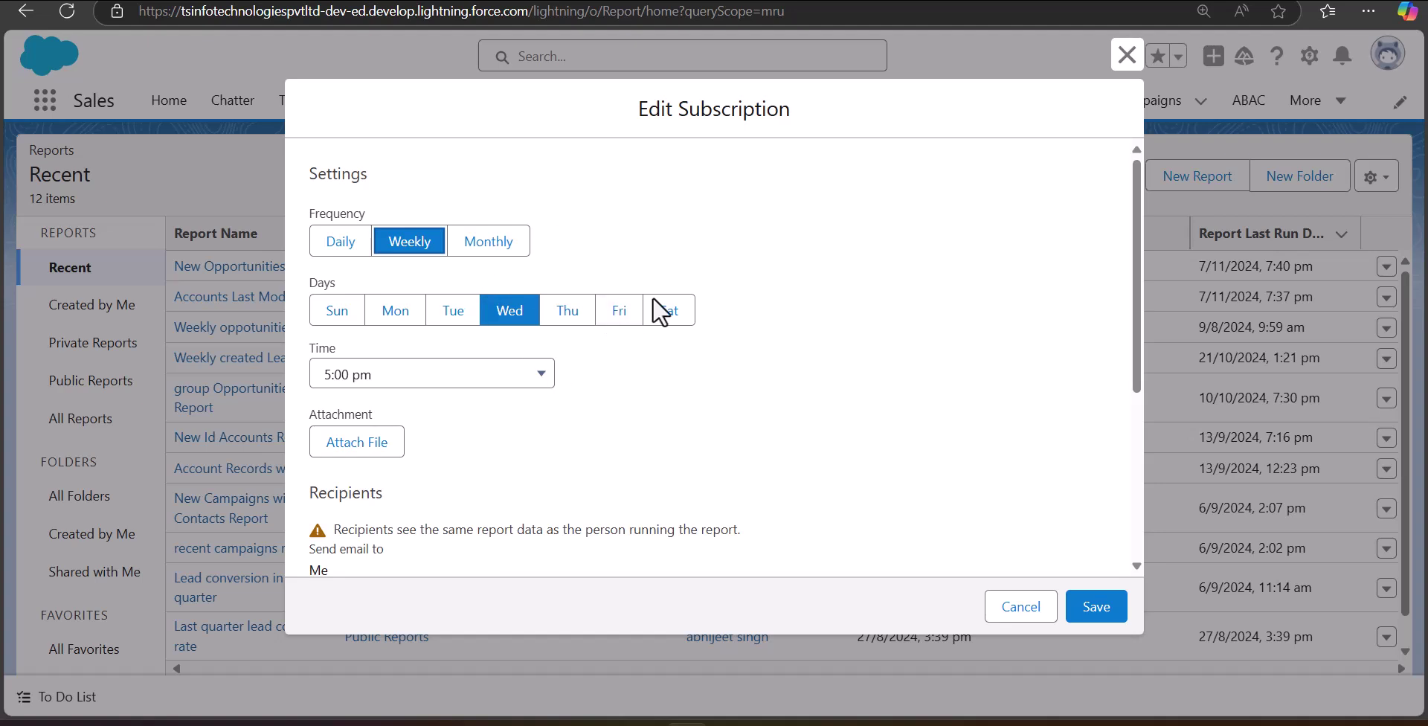
click(488, 245)
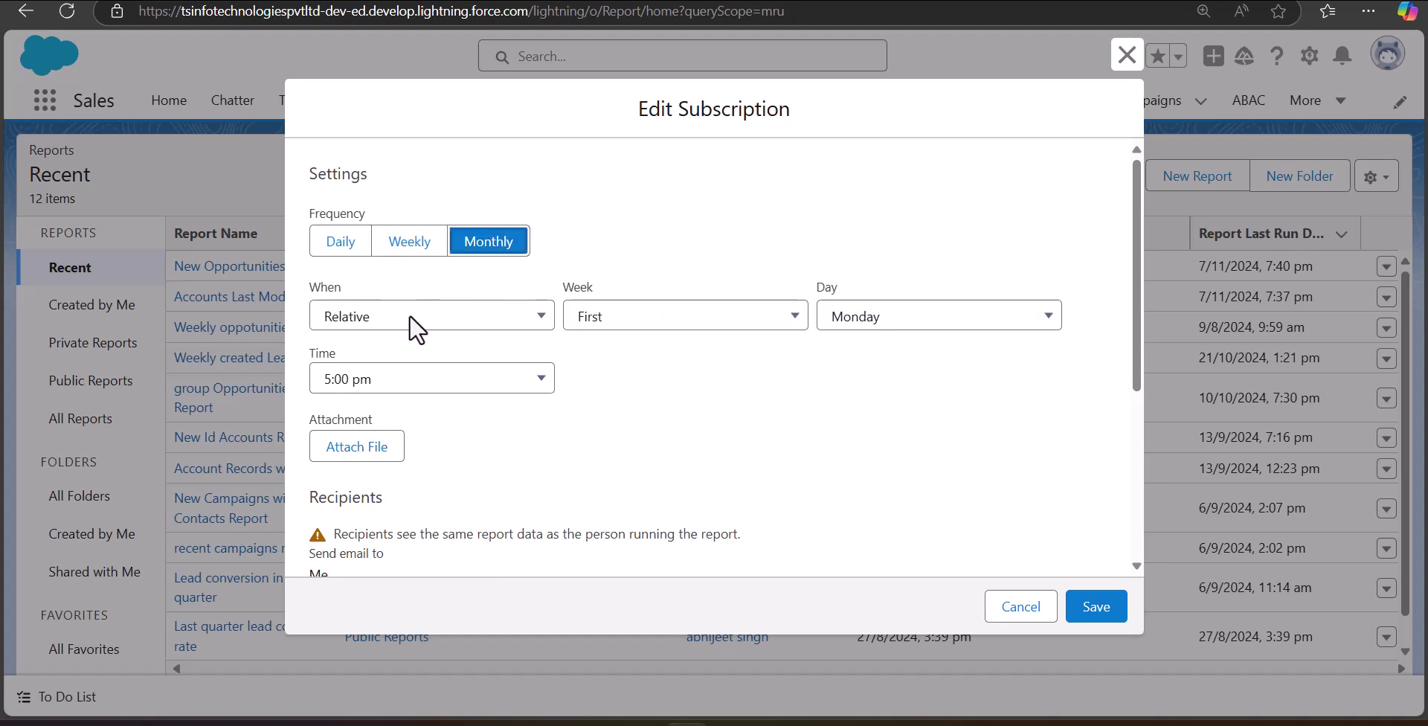
click(482, 237)
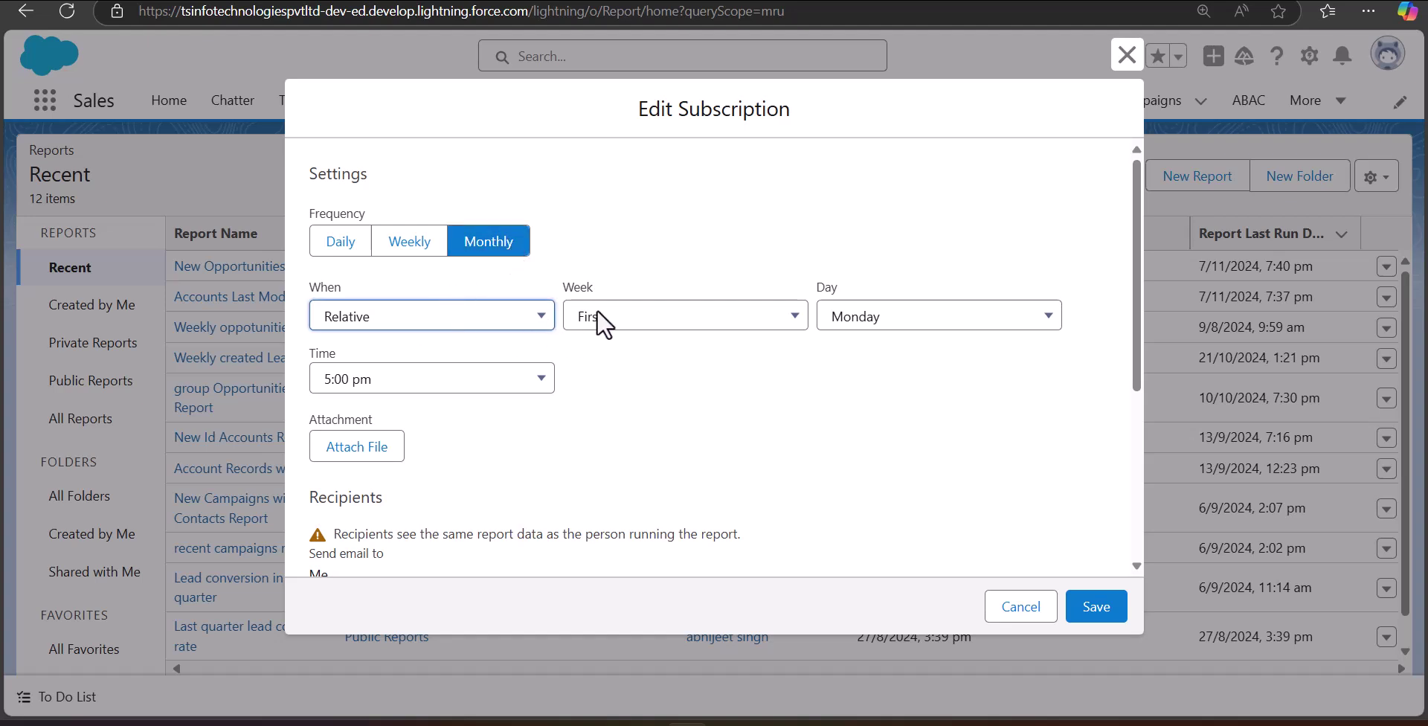
click(654, 314)
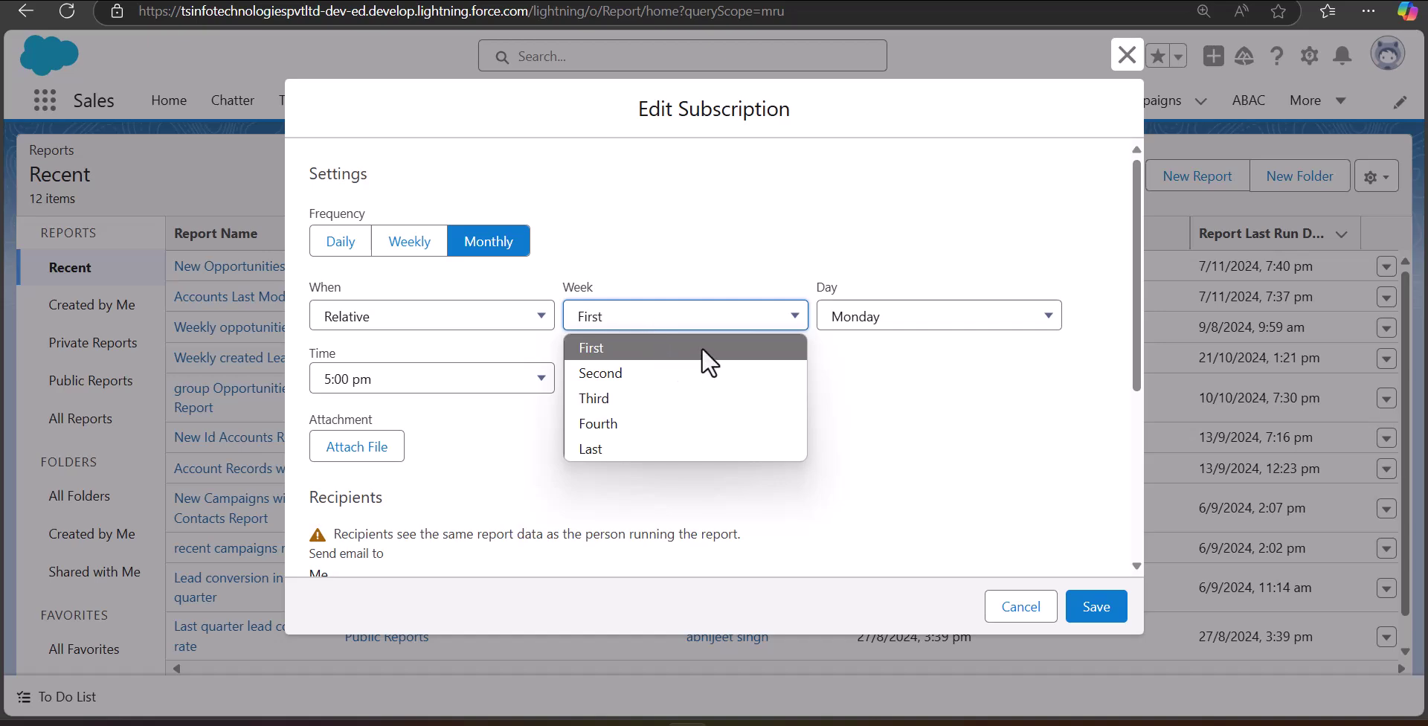
click(739, 280)
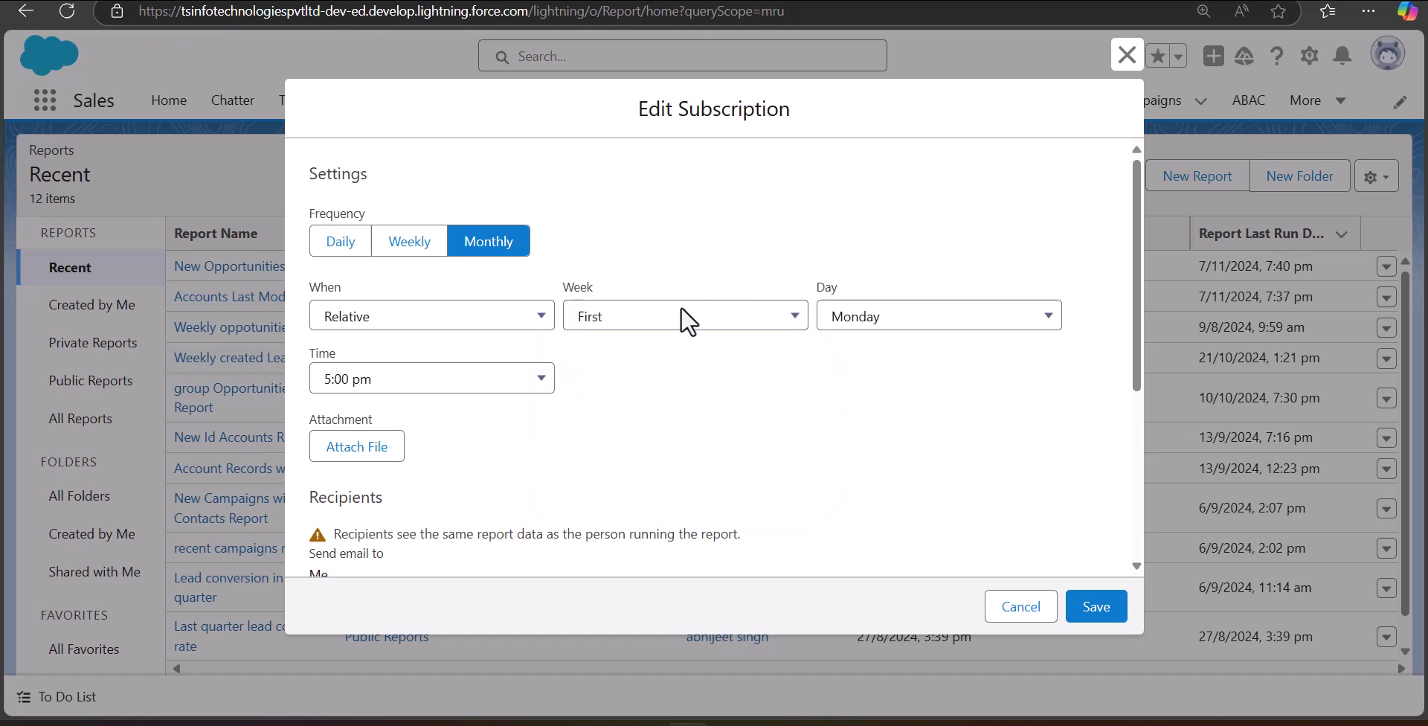
click(916, 321)
click(747, 380)
click(415, 248)
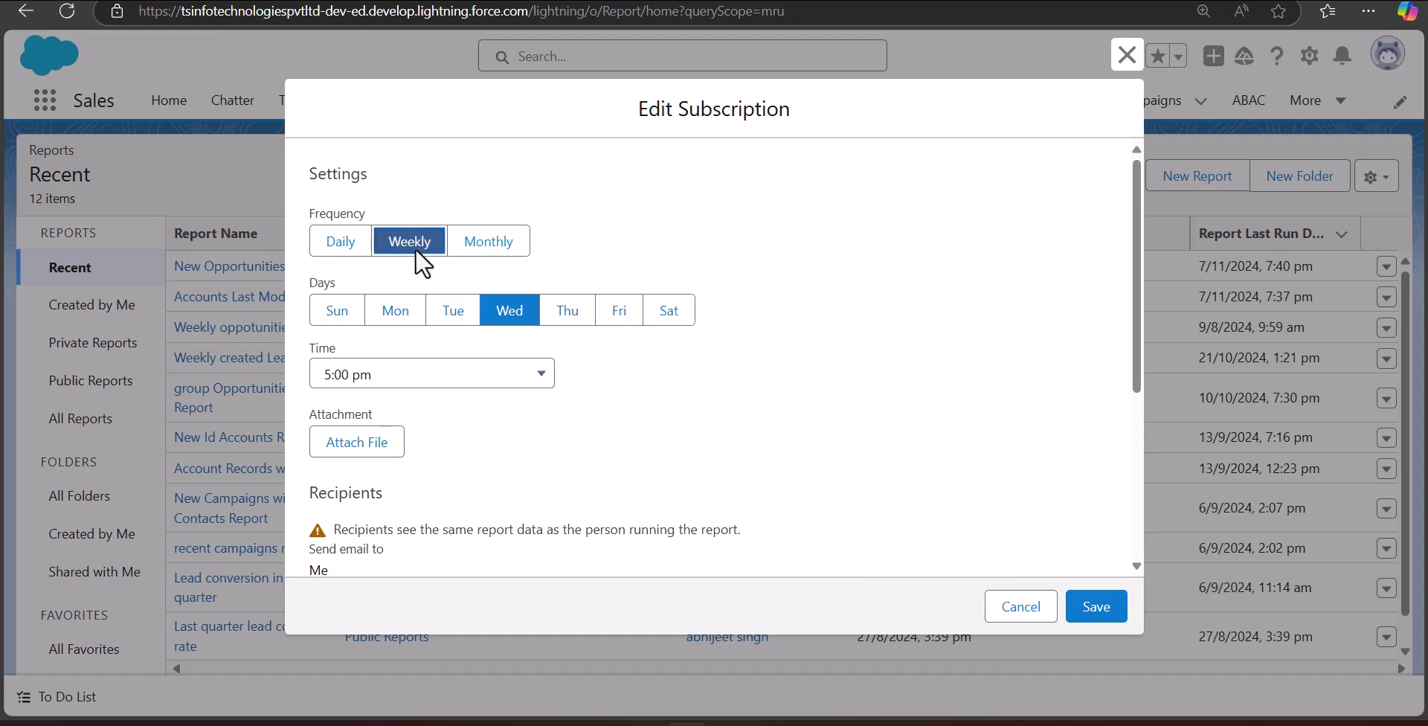
- Add Monday alongside Wednesday and set the delivery time to 10:00 am
click(411, 316)
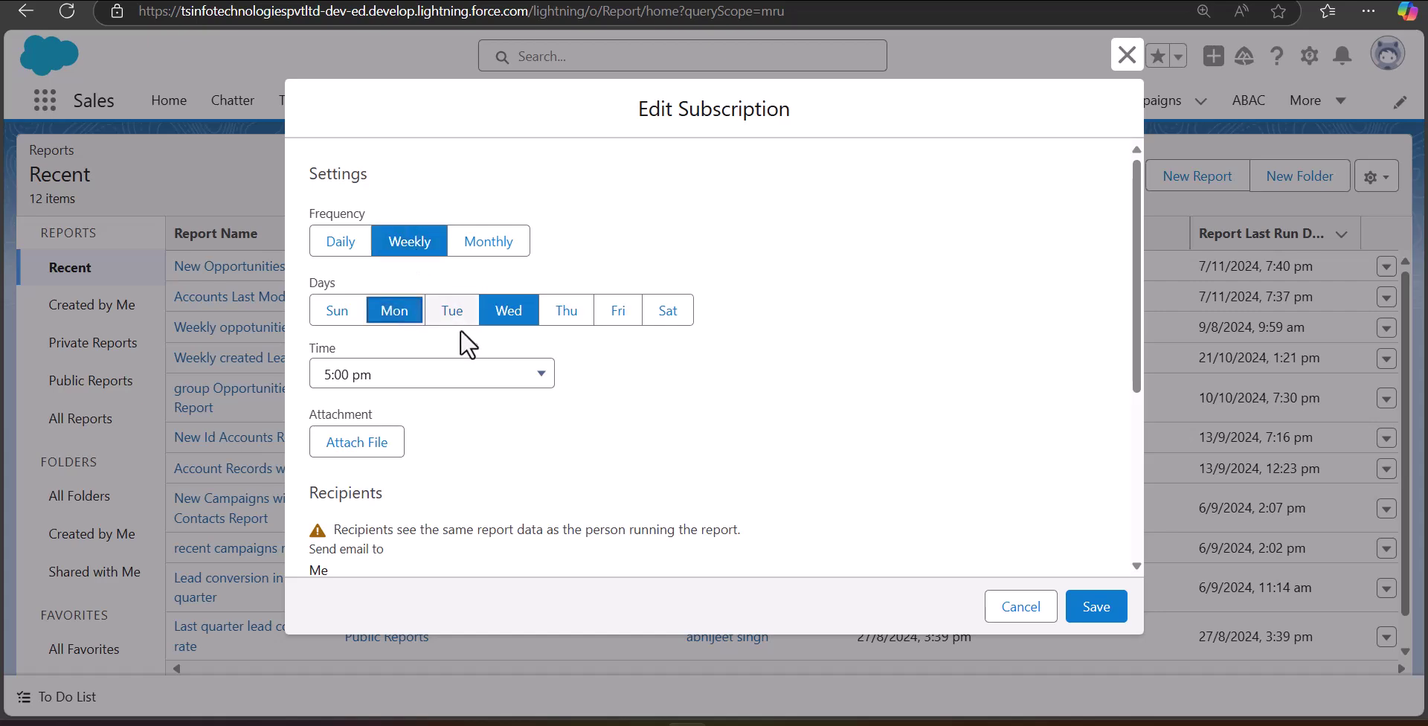
click(493, 369)
scroll(418, 230, up, 1)
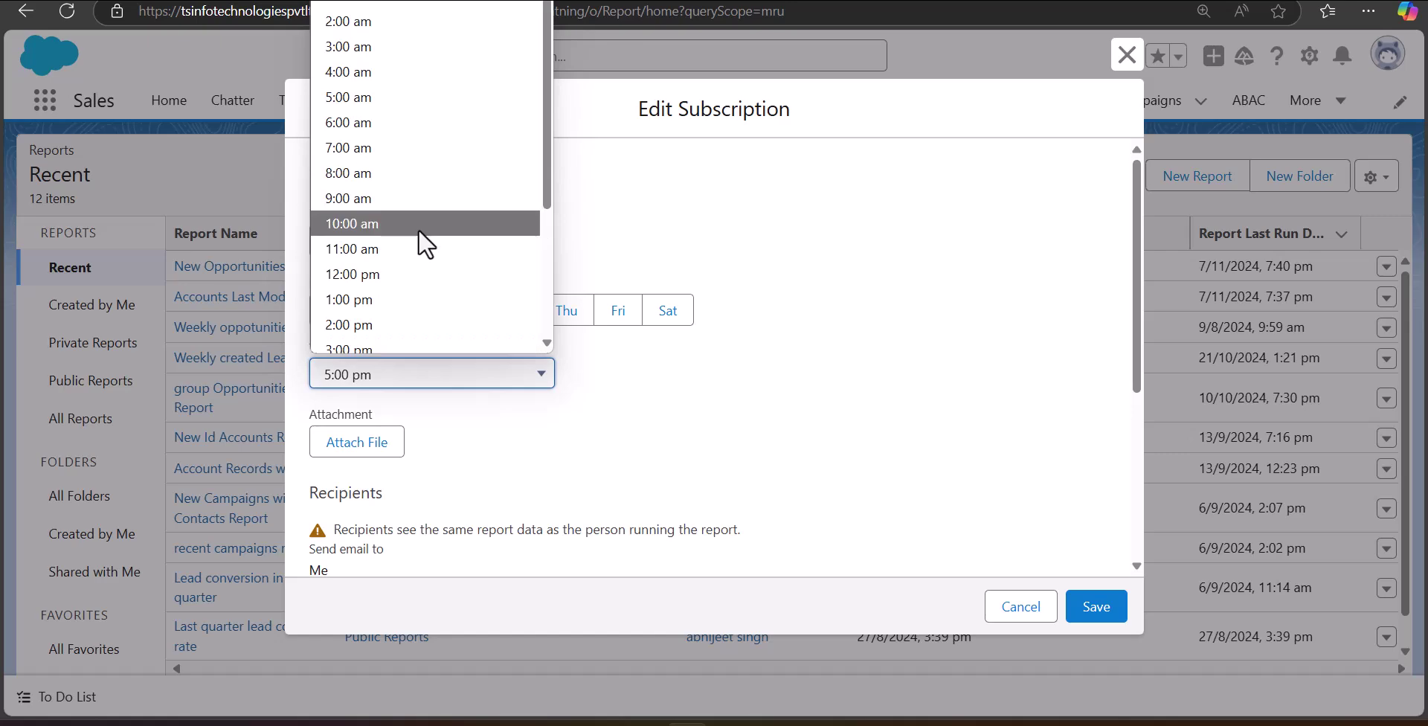
click(418, 227)
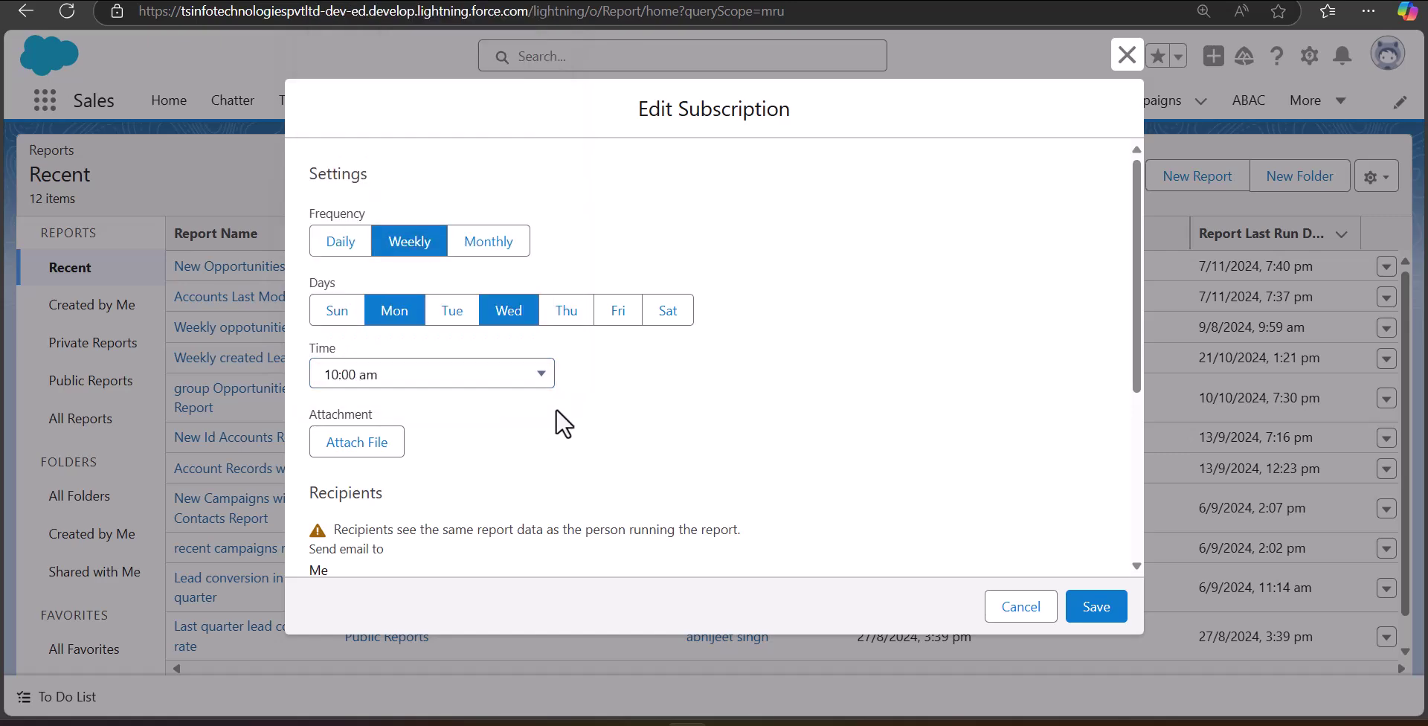
click(388, 443)
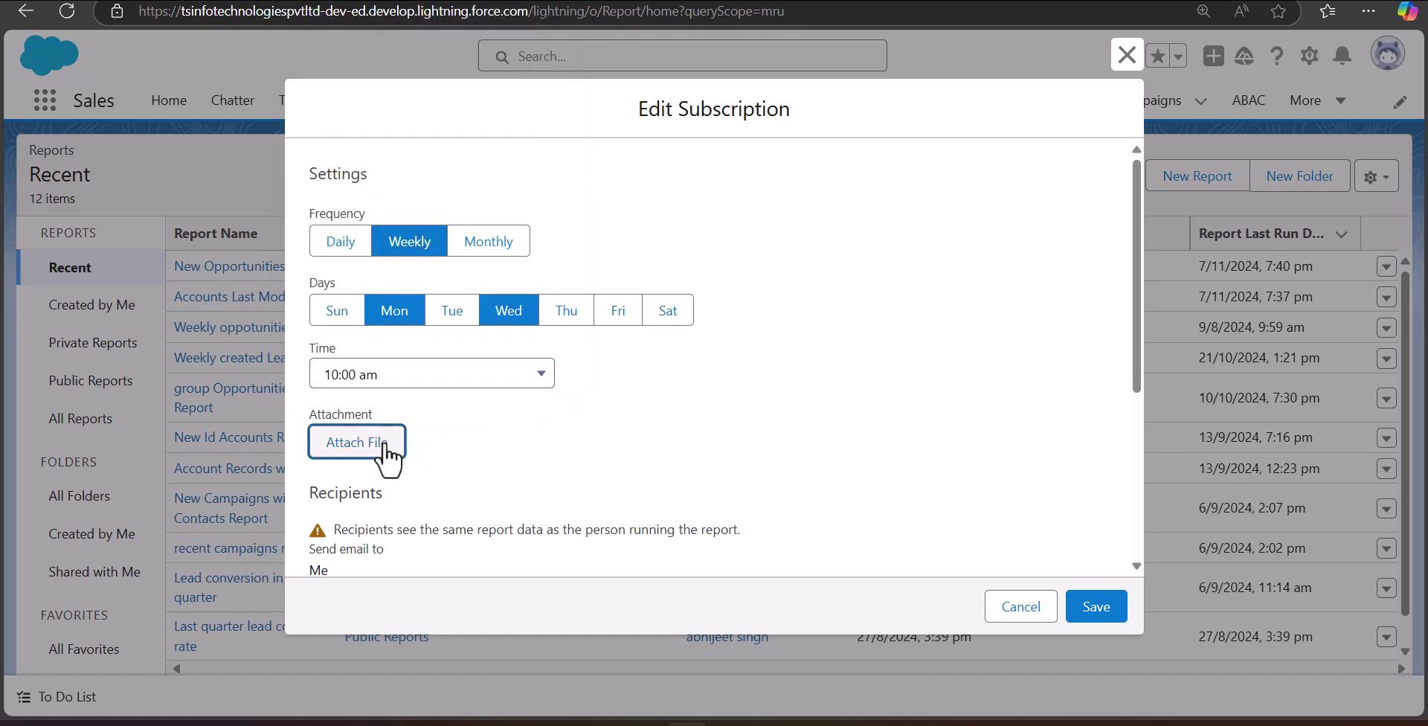
scroll(451, 328, down, 3)
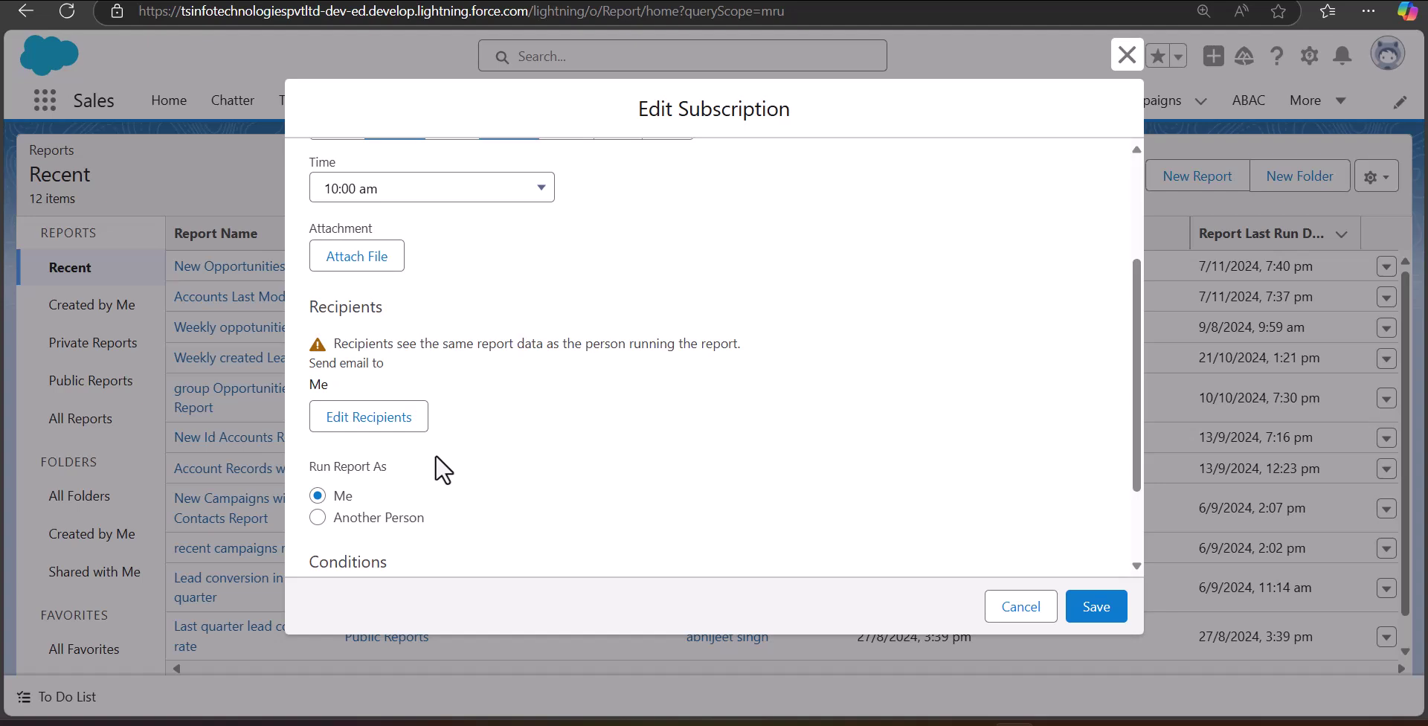
- In Edit Recipients, add the Channel Sales Team, CFO and CEO roles, then close the editor
click(380, 417)
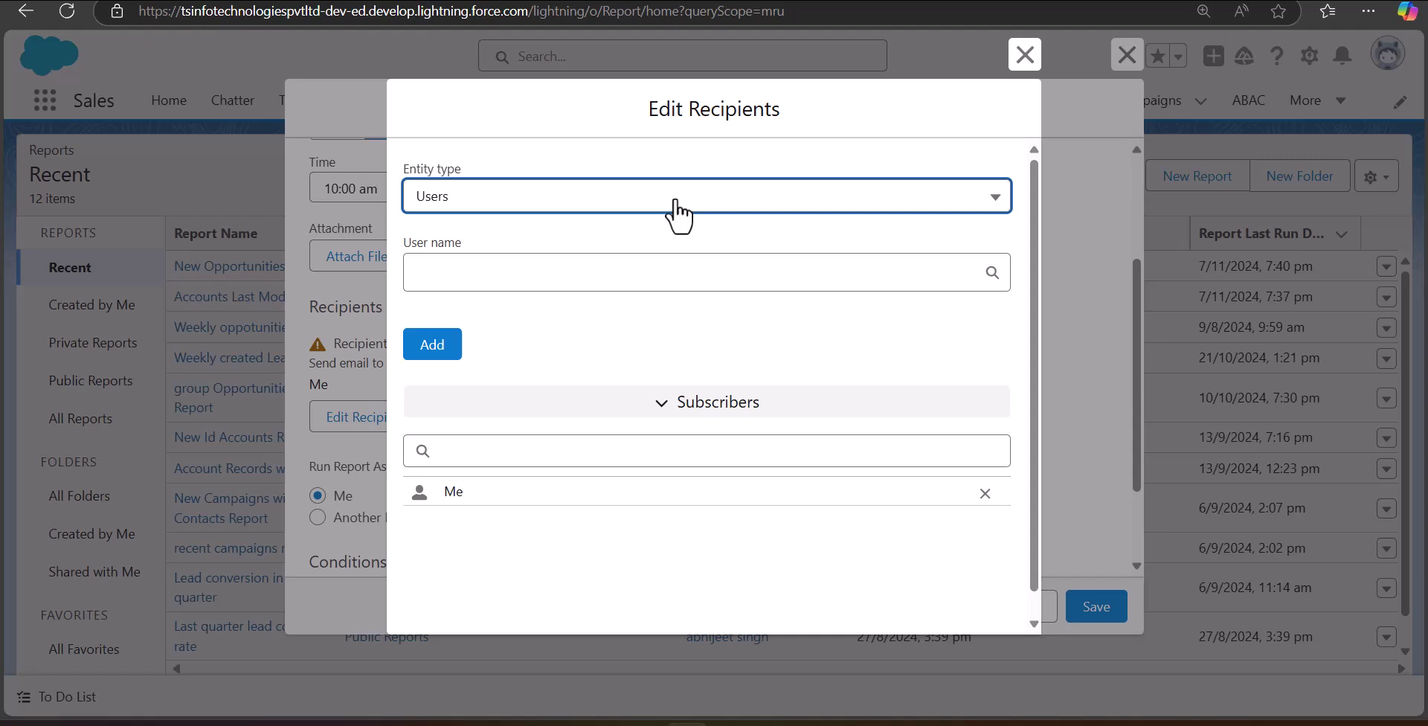
click(676, 202)
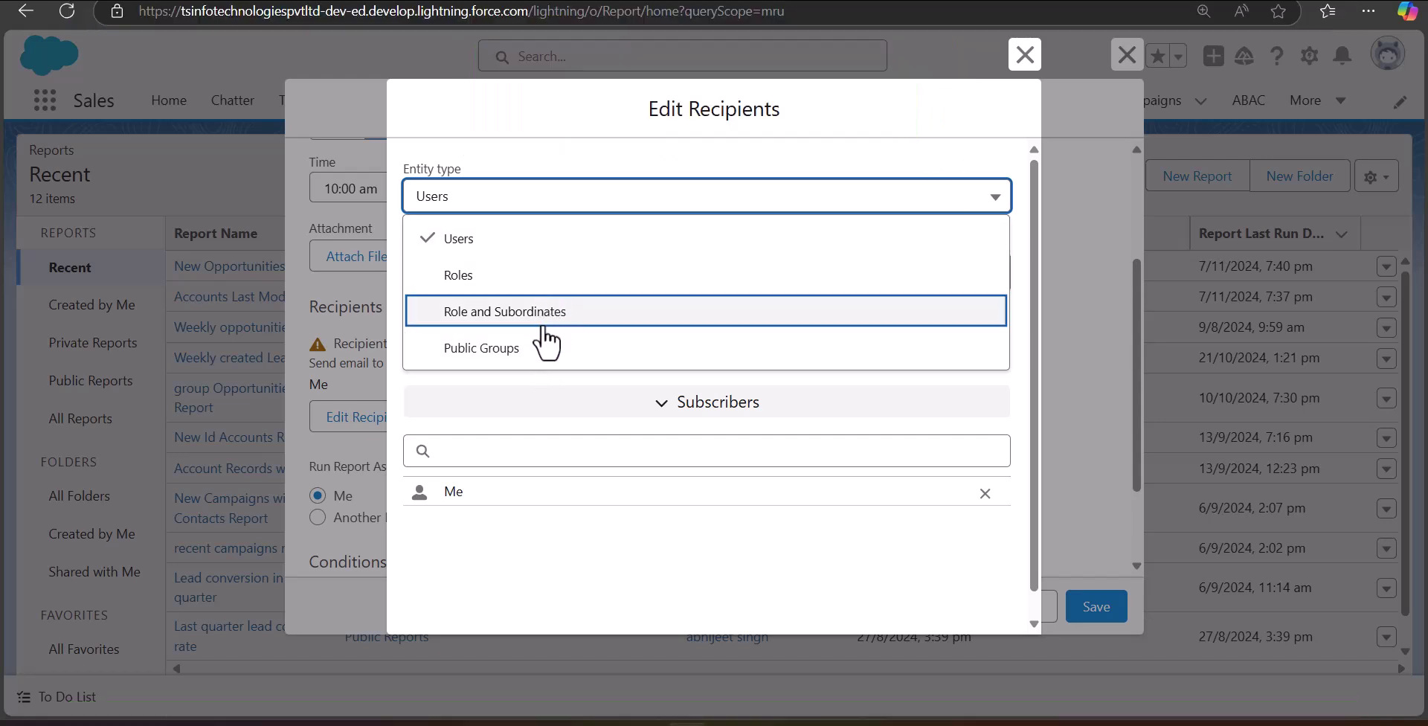
click(552, 270)
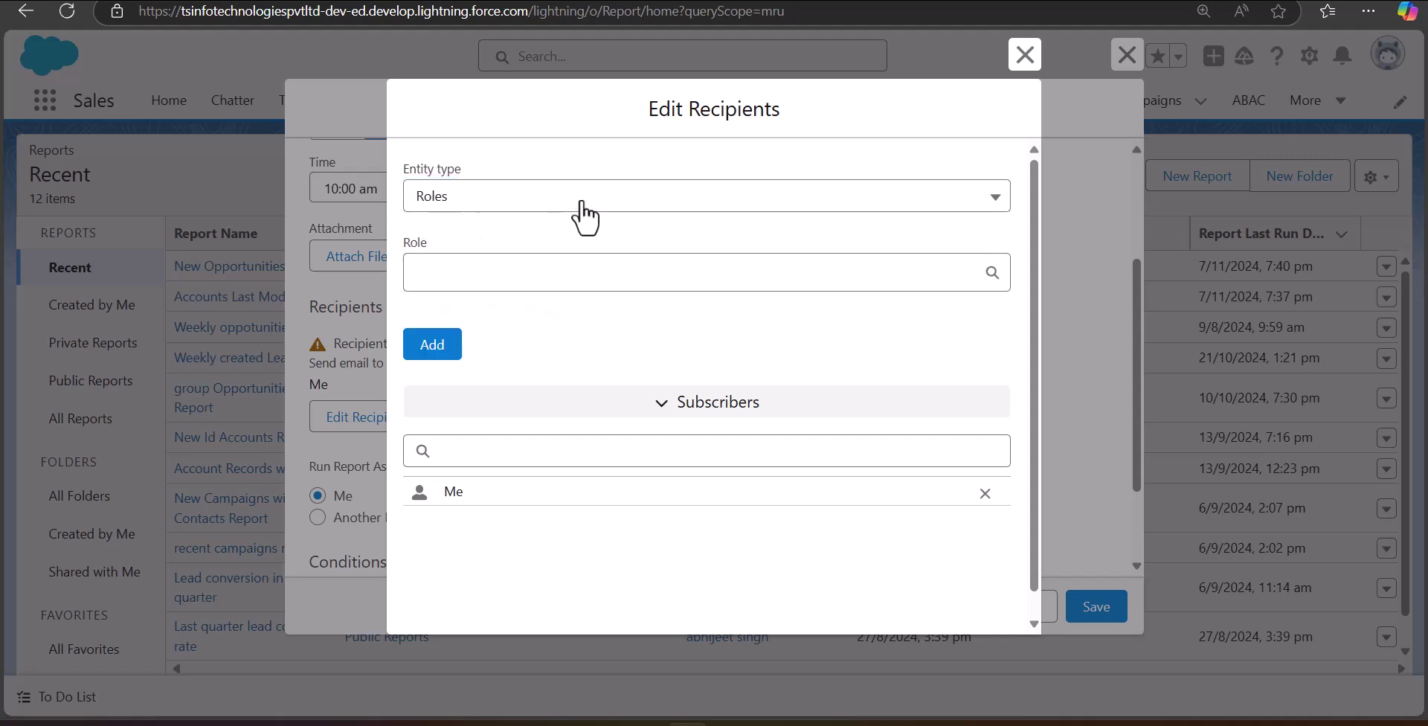
click(601, 286)
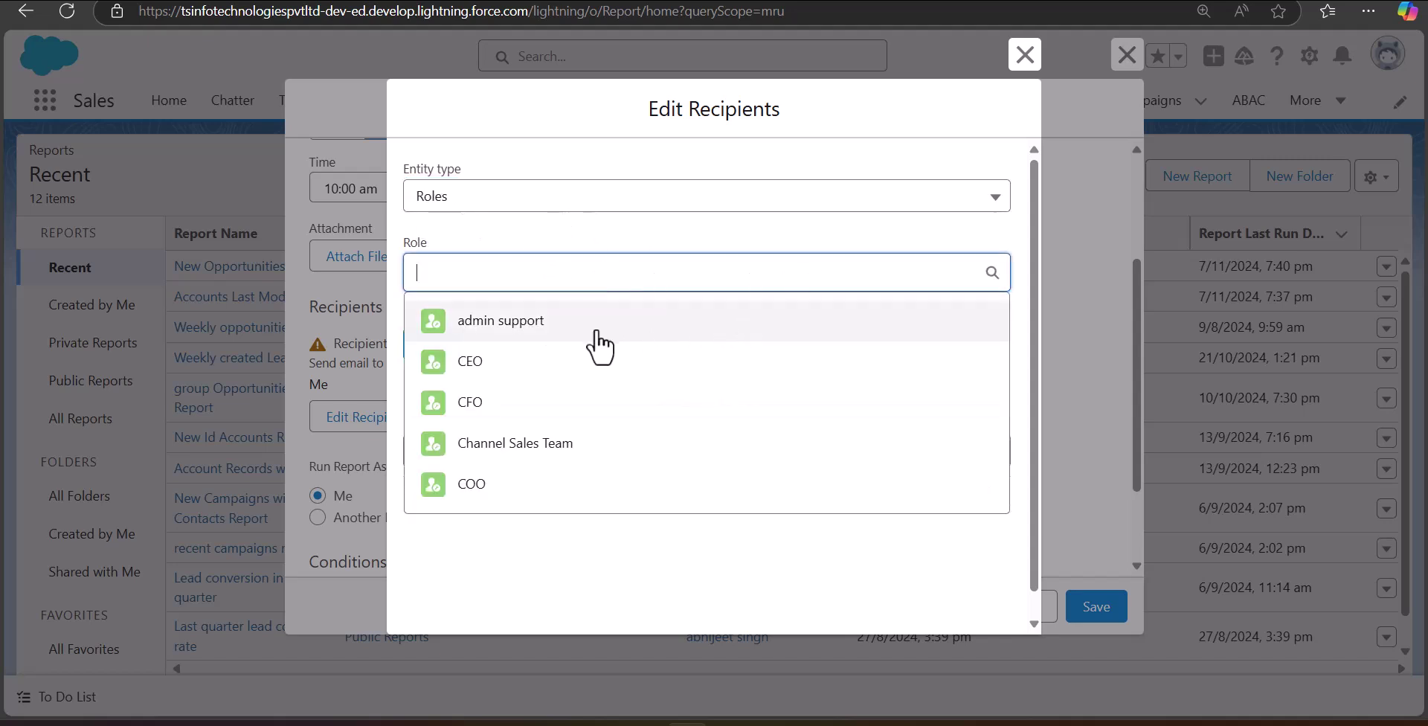
key(Down)
key(Down)
key(Down)
key(Down)
key(Return)
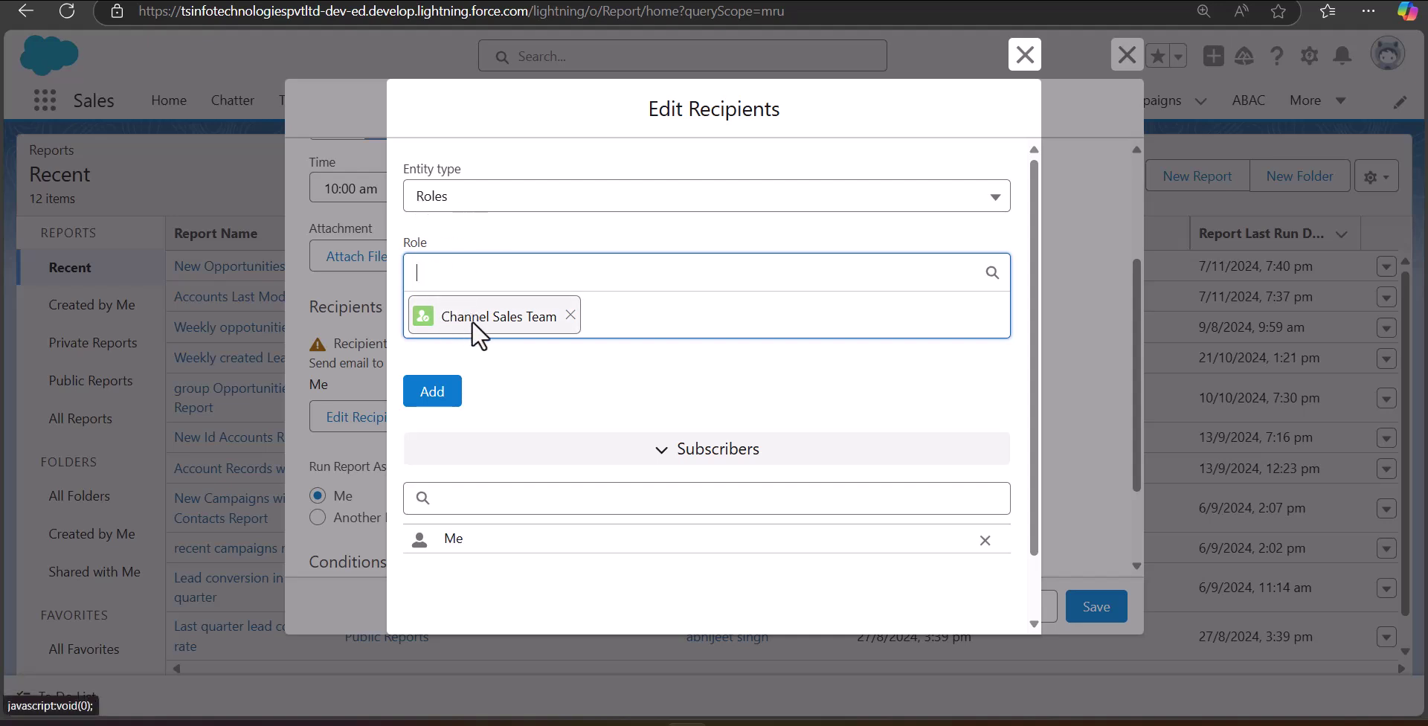
scroll(514, 383, down, 1)
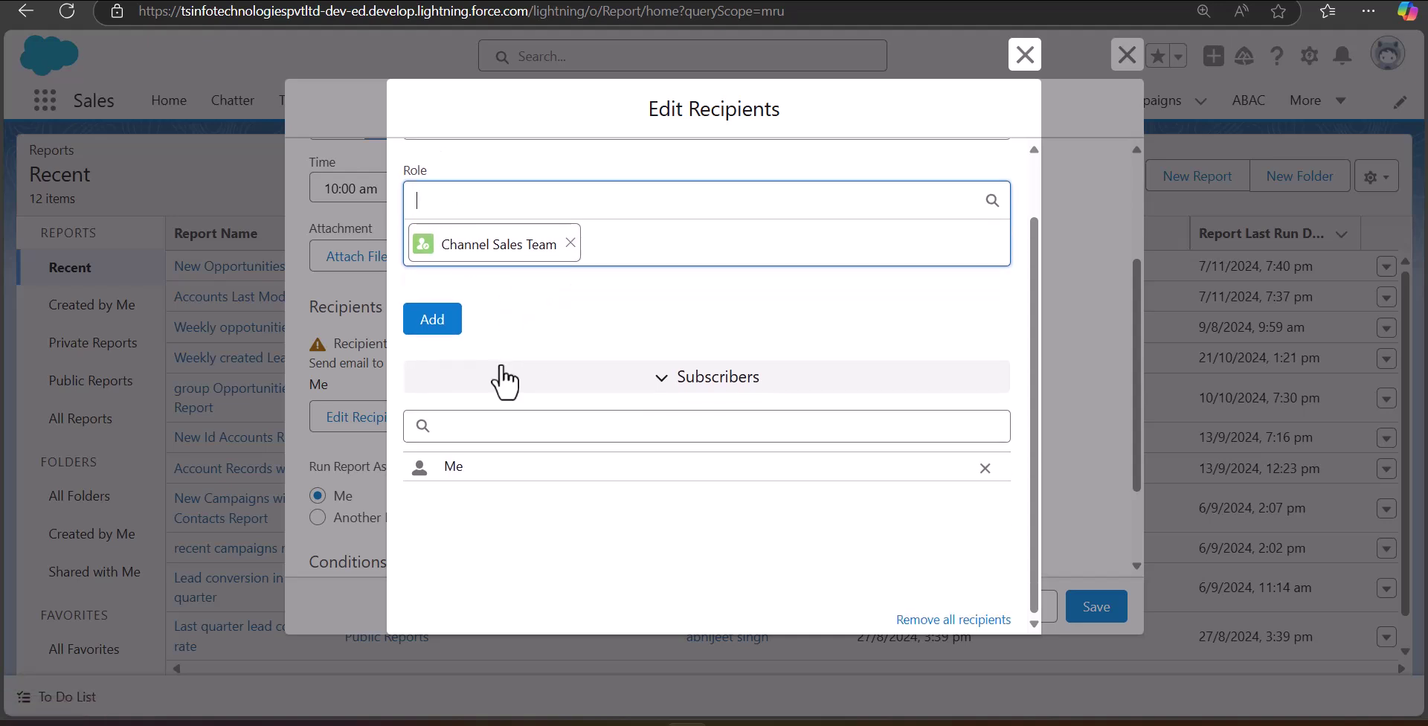
click(432, 320)
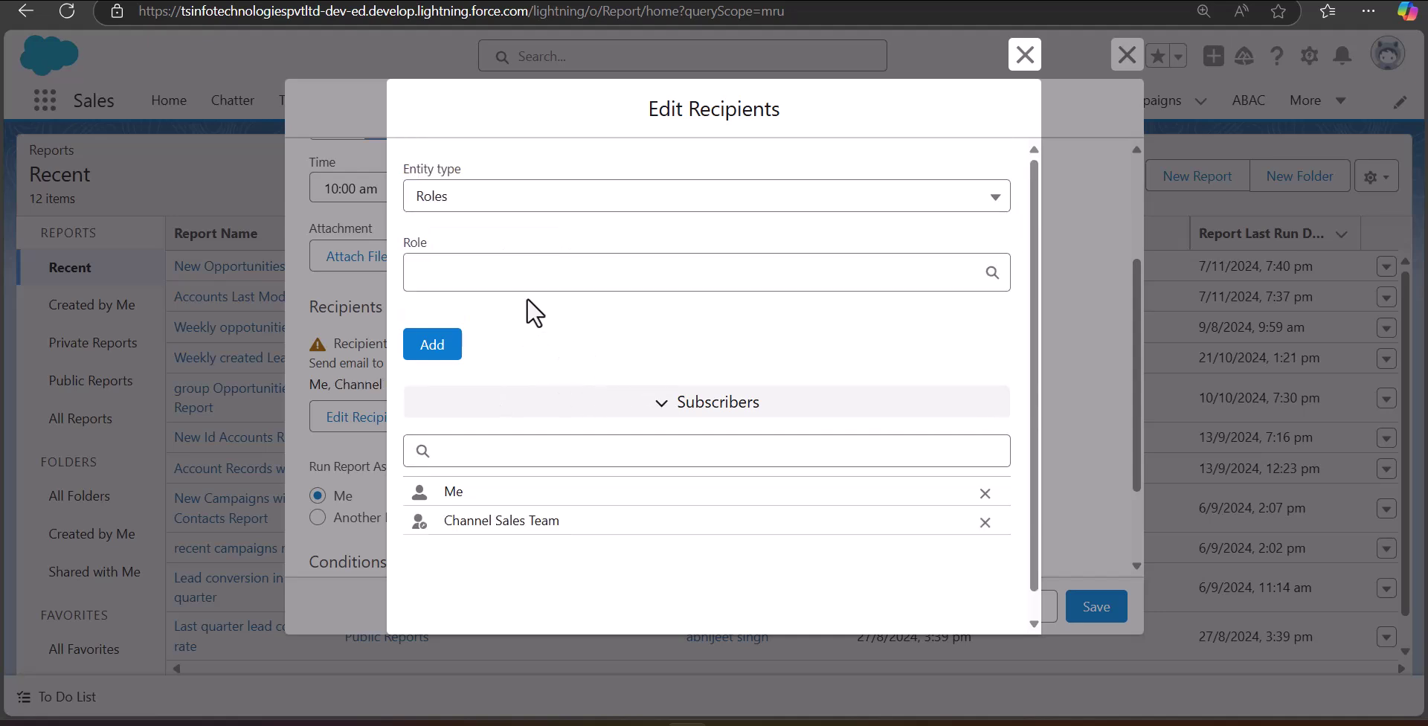
click(432, 344)
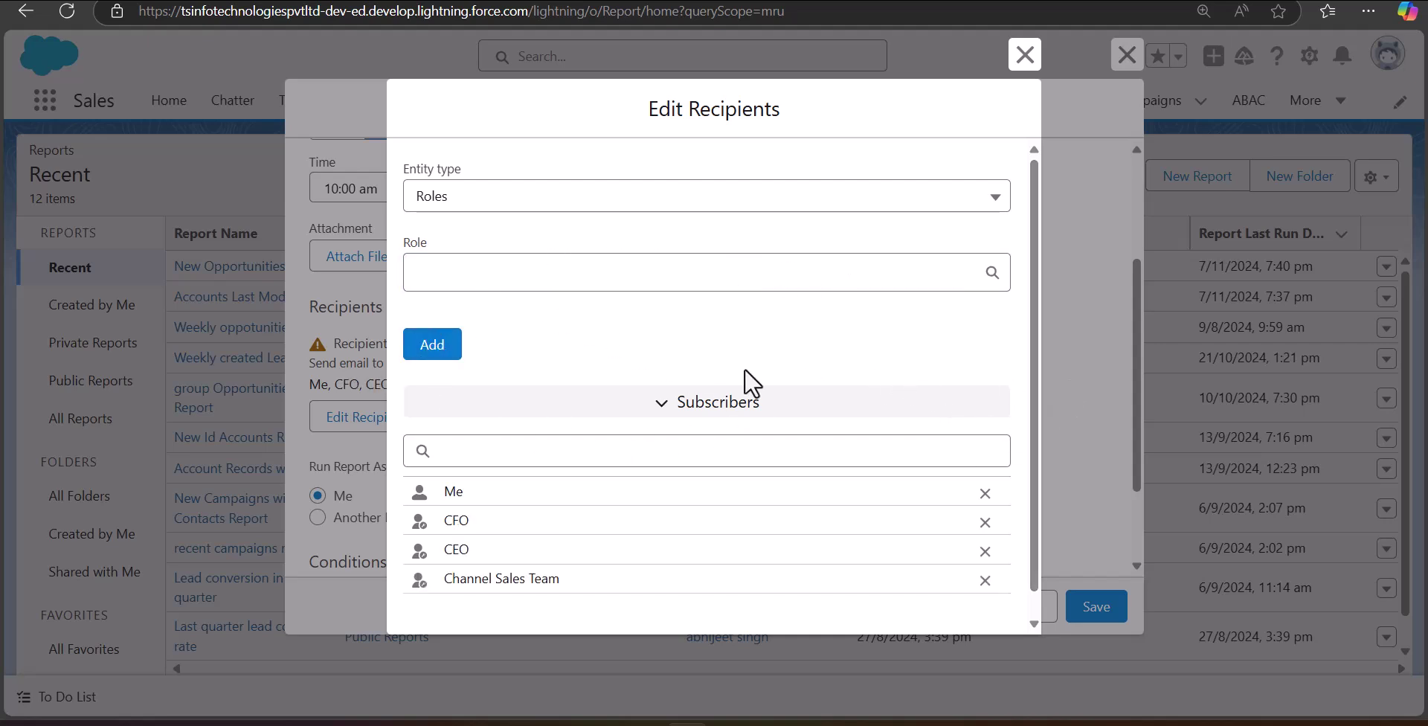
key(Escape)
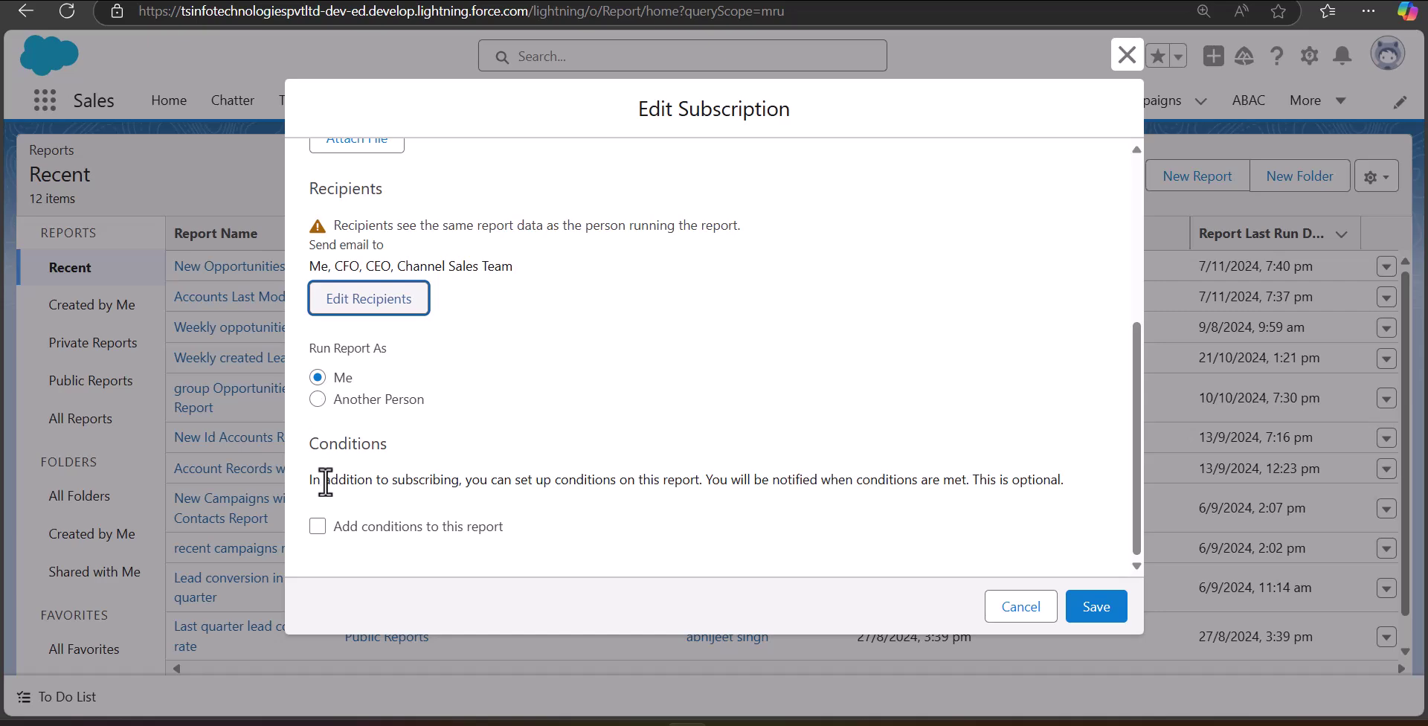
- Check Add conditions, turn it back off, and save the weekly subscription
click(319, 527)
scroll(548, 478, down, 3)
scroll(426, 510, up, 1)
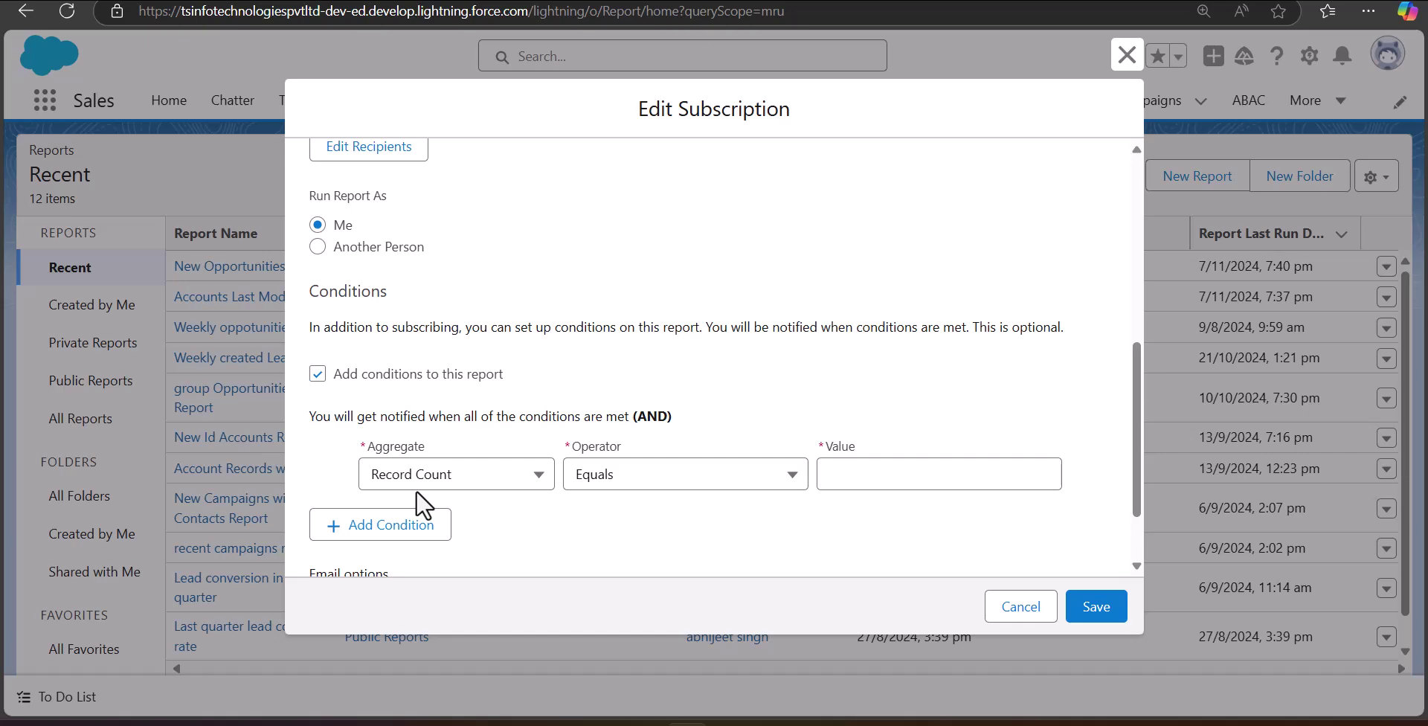
scroll(357, 493, down, 2)
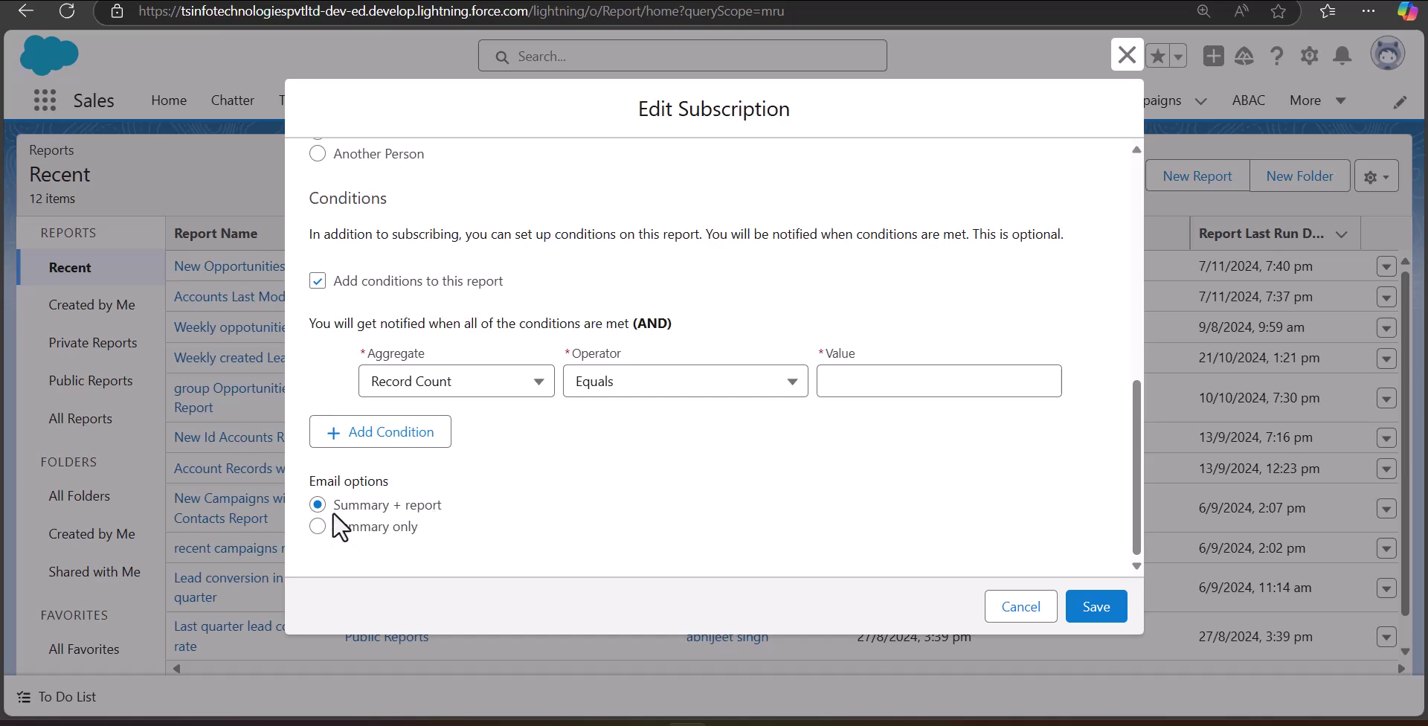
key(space)
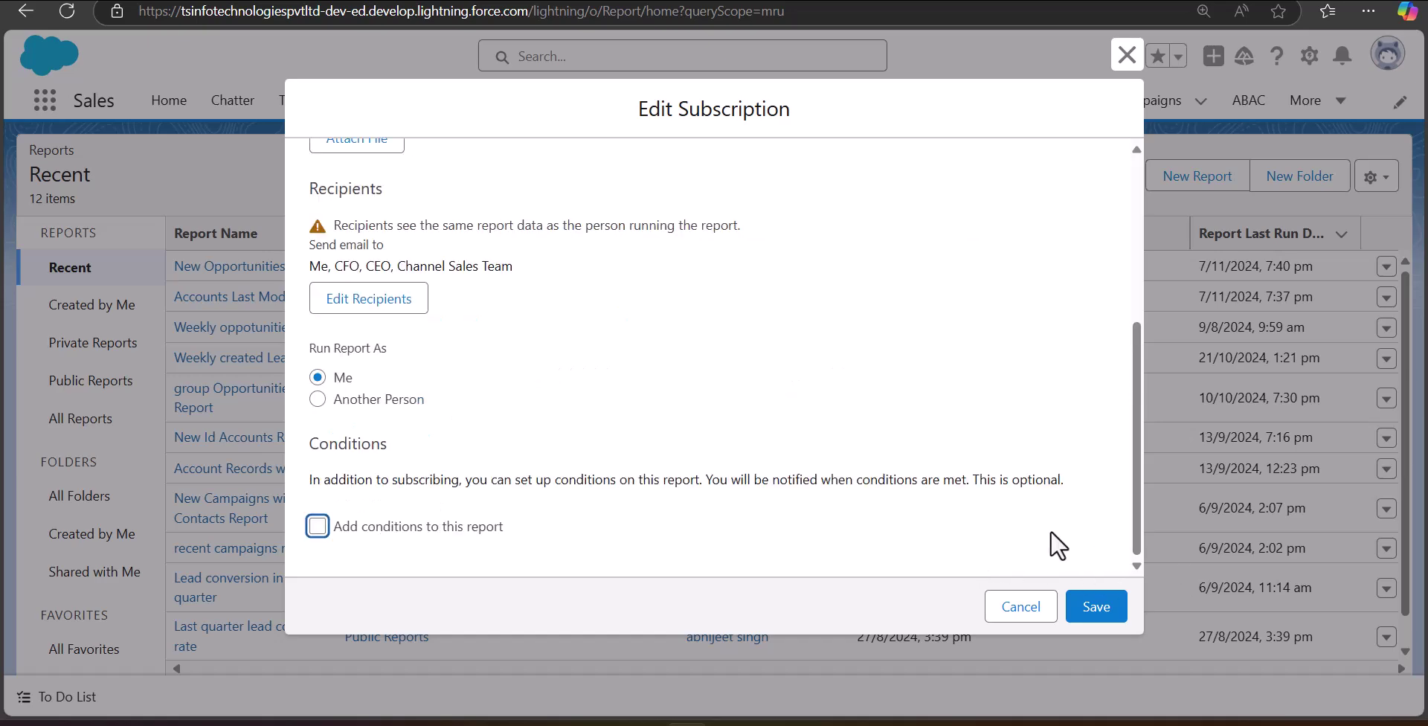
click(1108, 609)
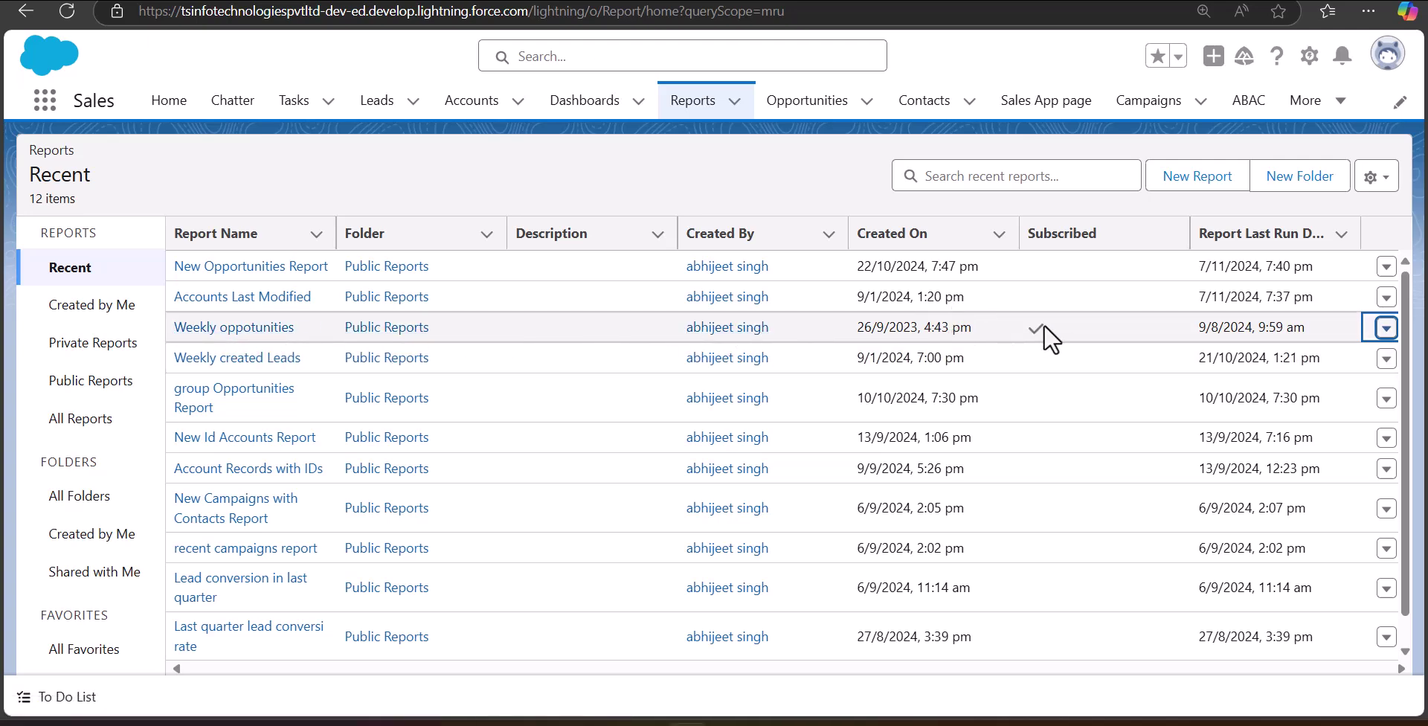
- Reopen the Weekly oppotunities subscription to confirm Mon/Wed 10:00 am, view the Unsubscribe prompt, and open Setup
click(1385, 334)
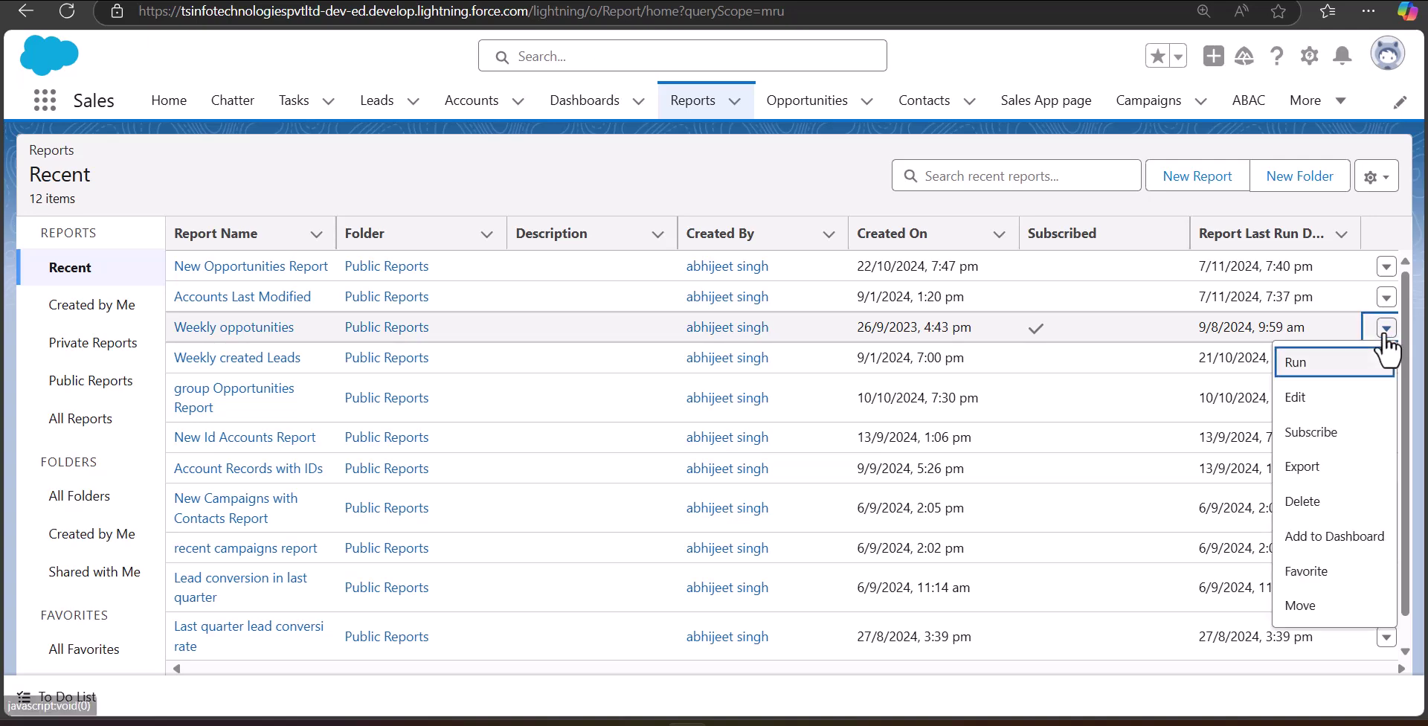
click(1315, 430)
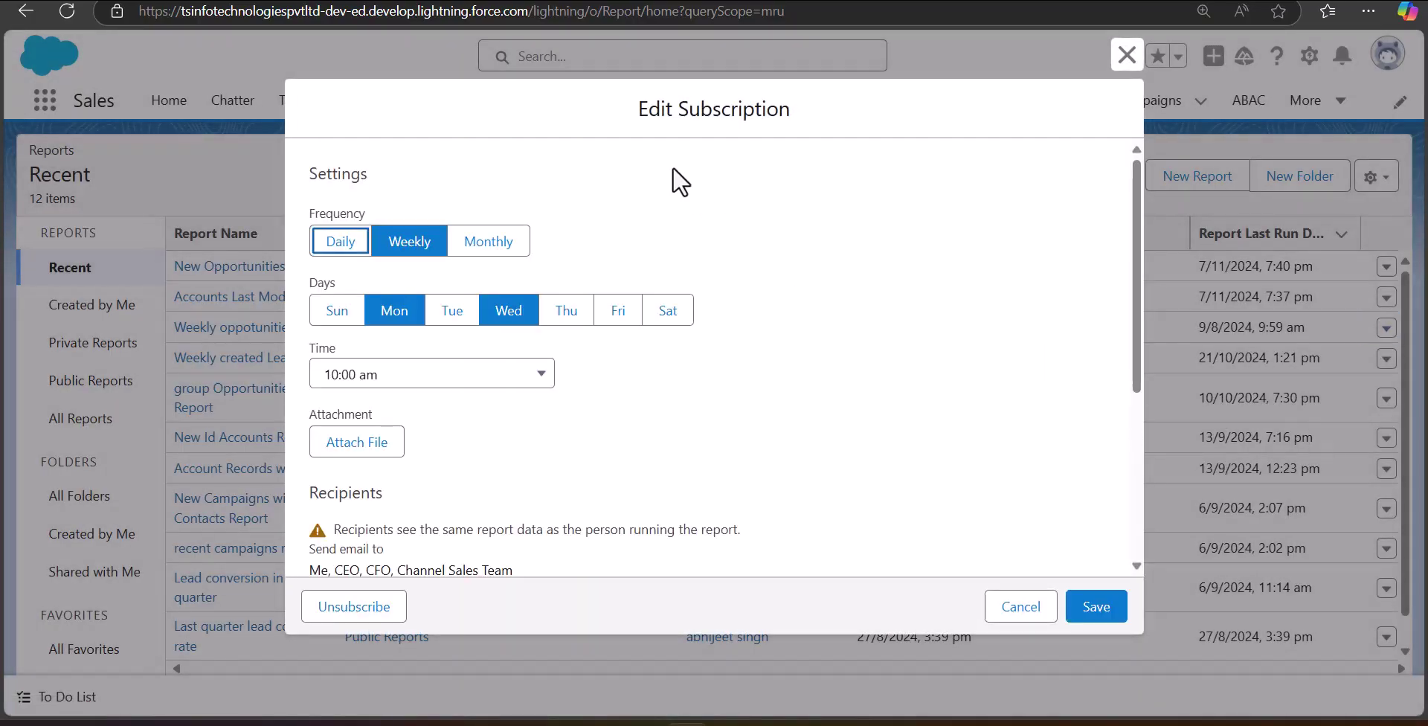
scroll(453, 548, down, 4)
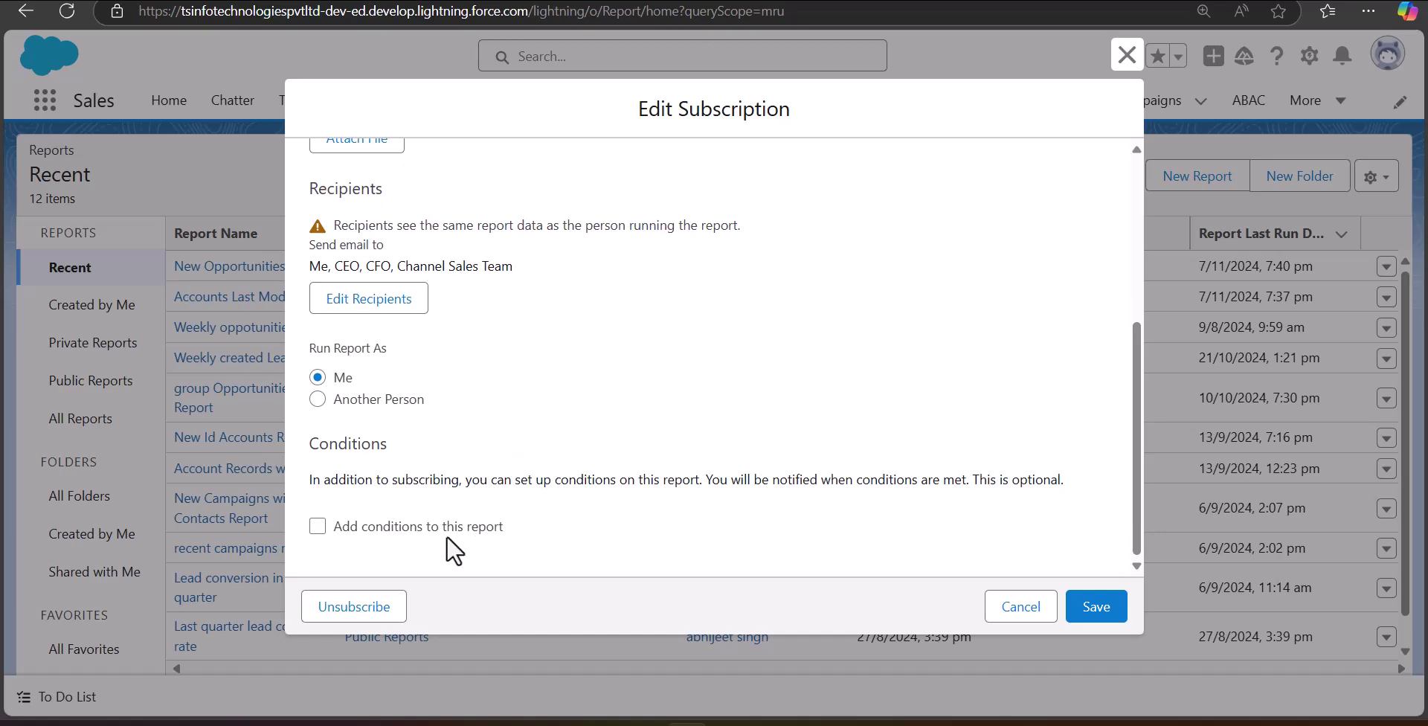
click(356, 608)
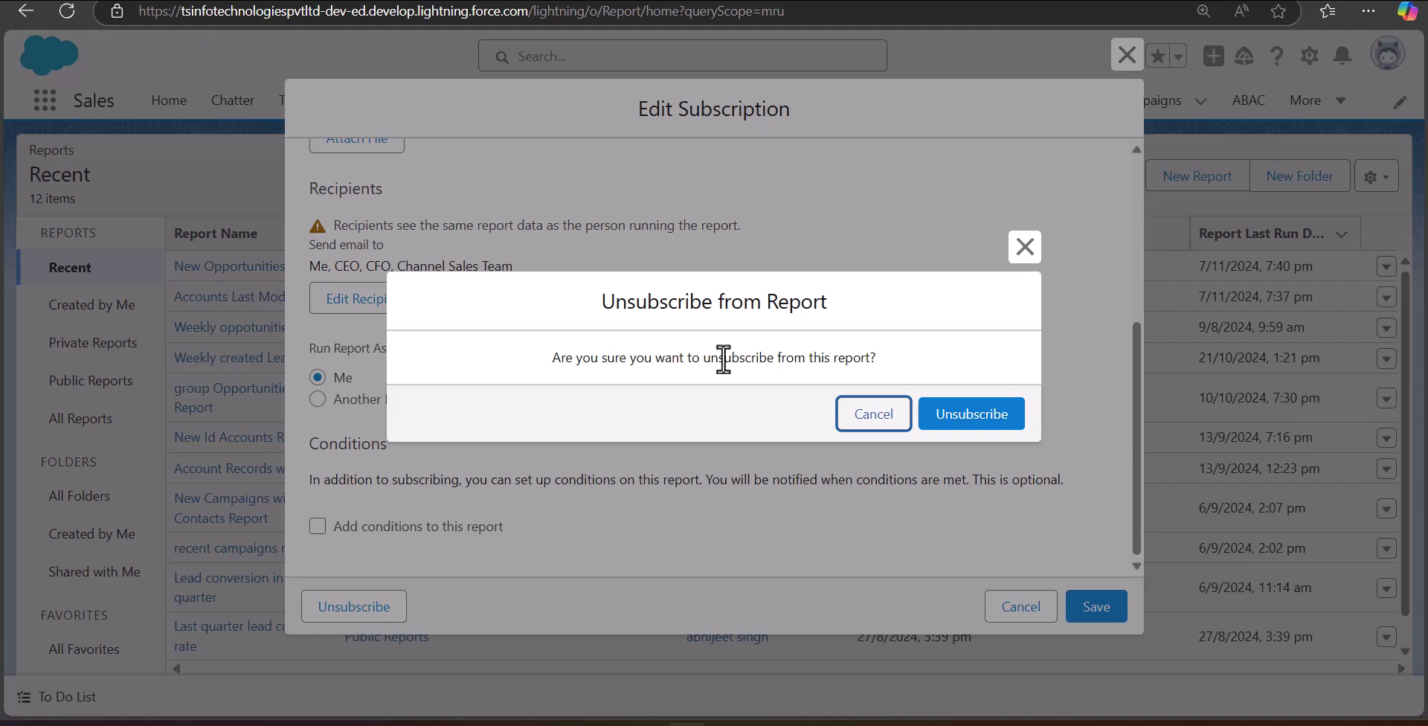
click(968, 424)
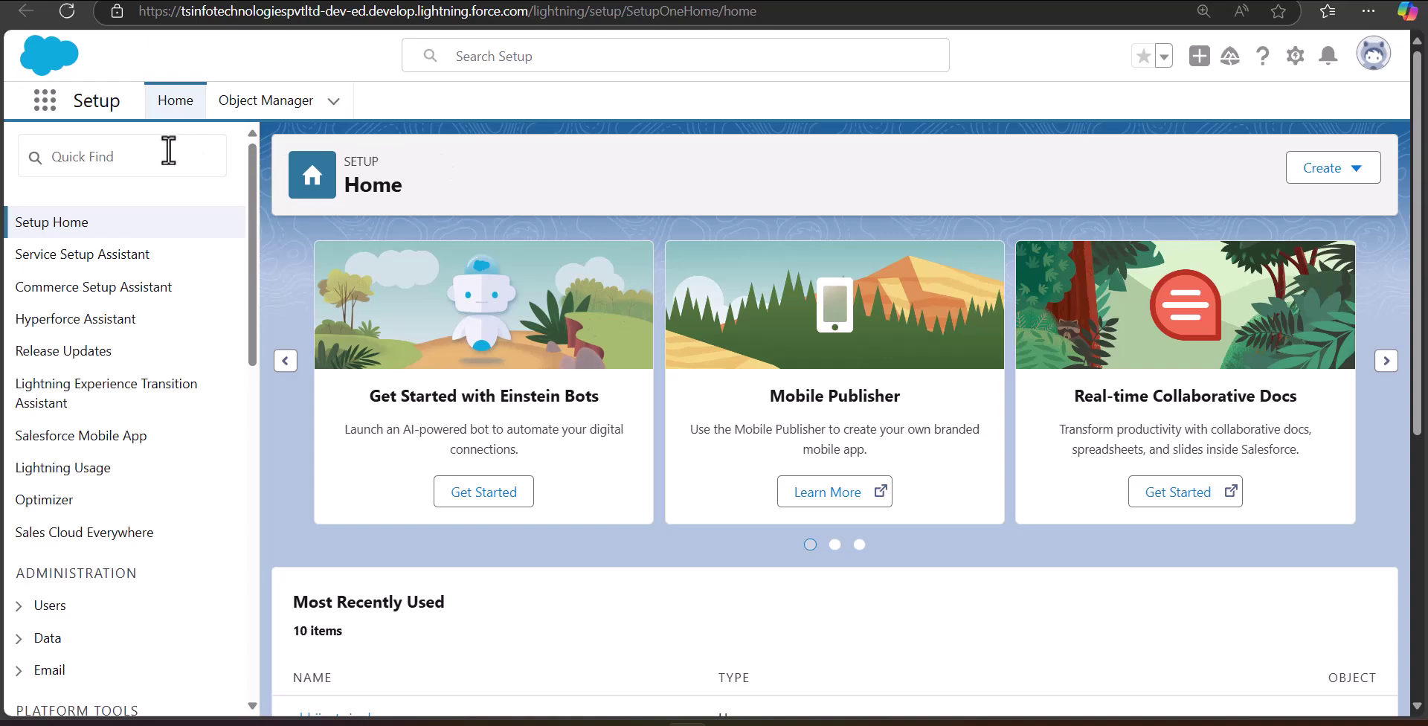
- Find Scheduled Jobs through Quick Find and locate the 'Email for weekly Opportuntiy' job
click(166, 152)
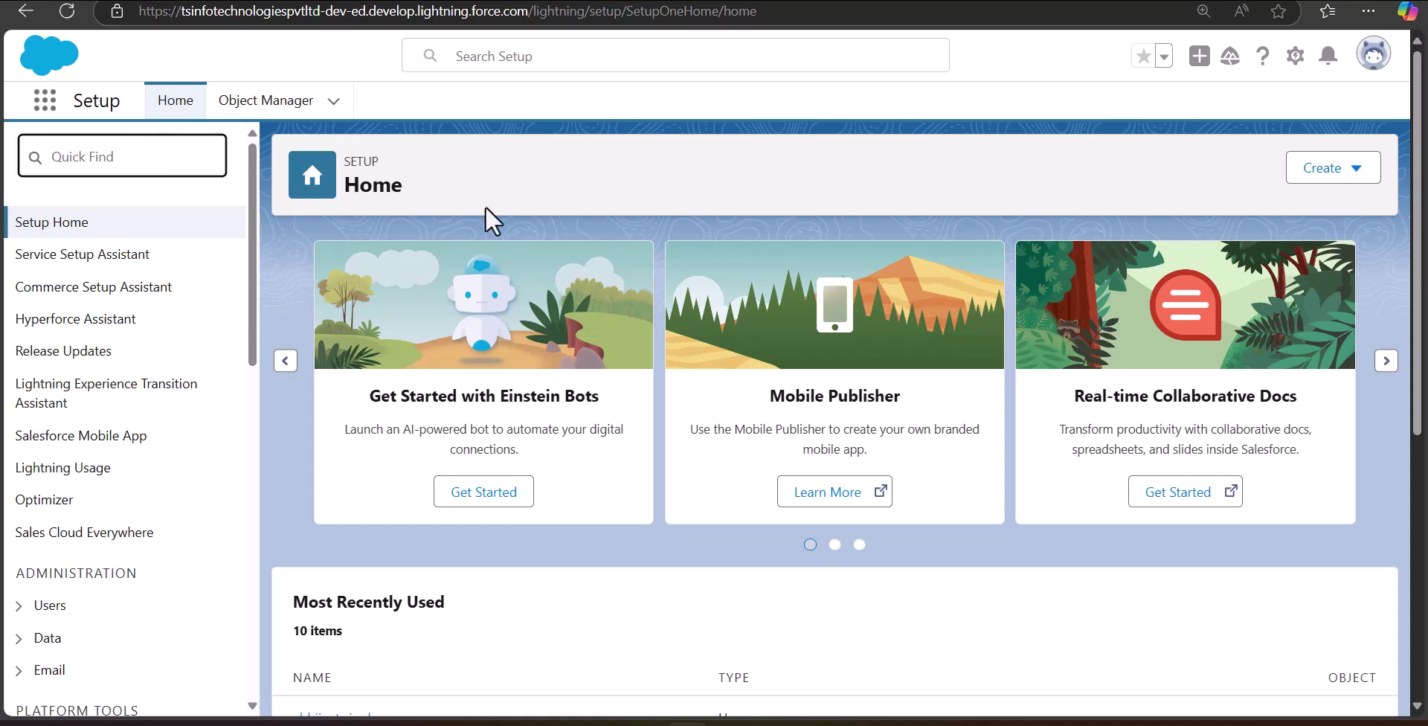
text(Scheduled jobs)
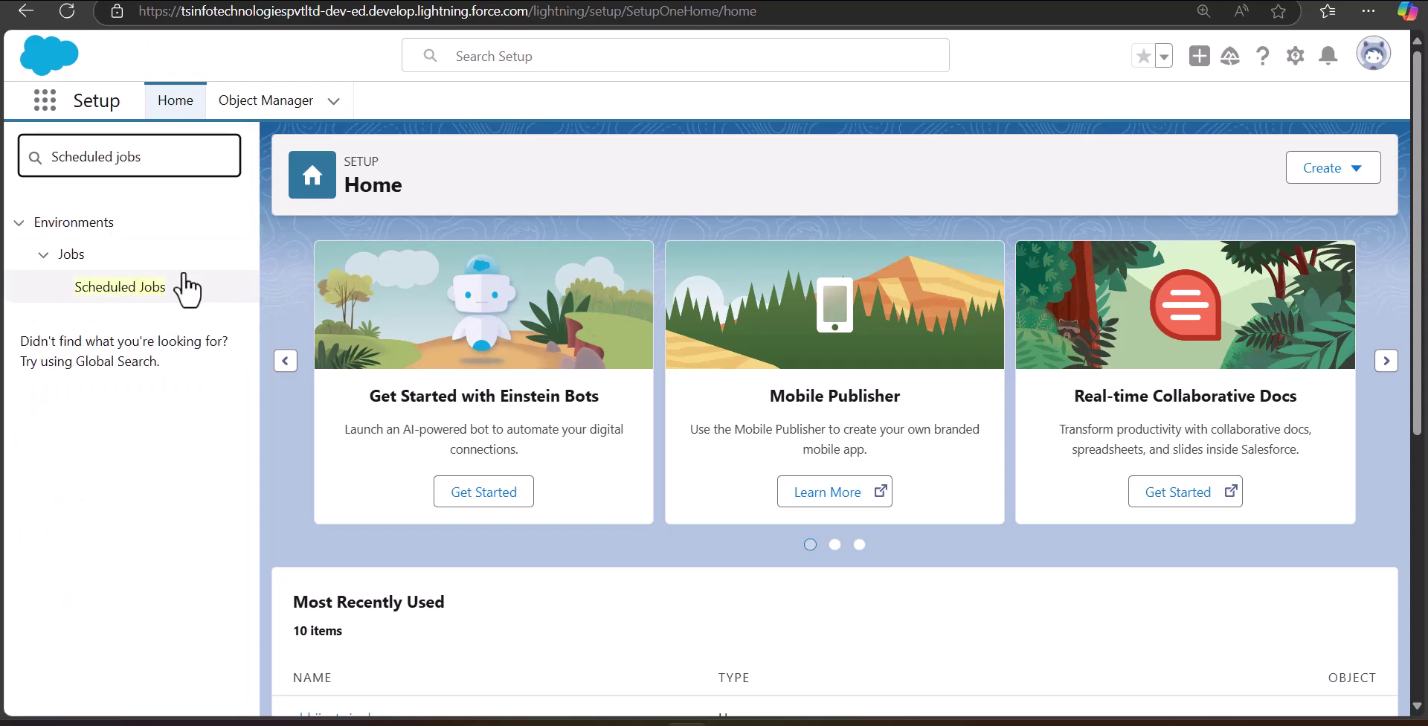
click(132, 296)
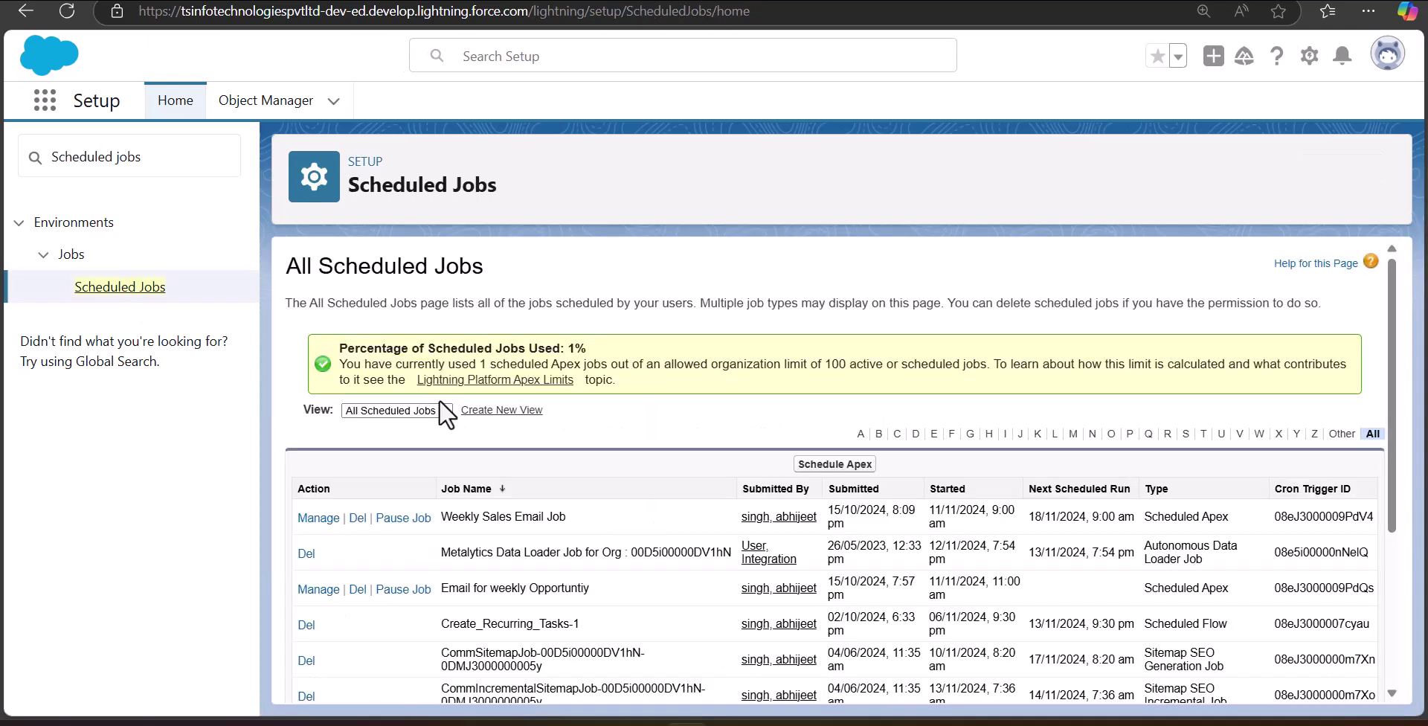
scroll(516, 367, down, 3)
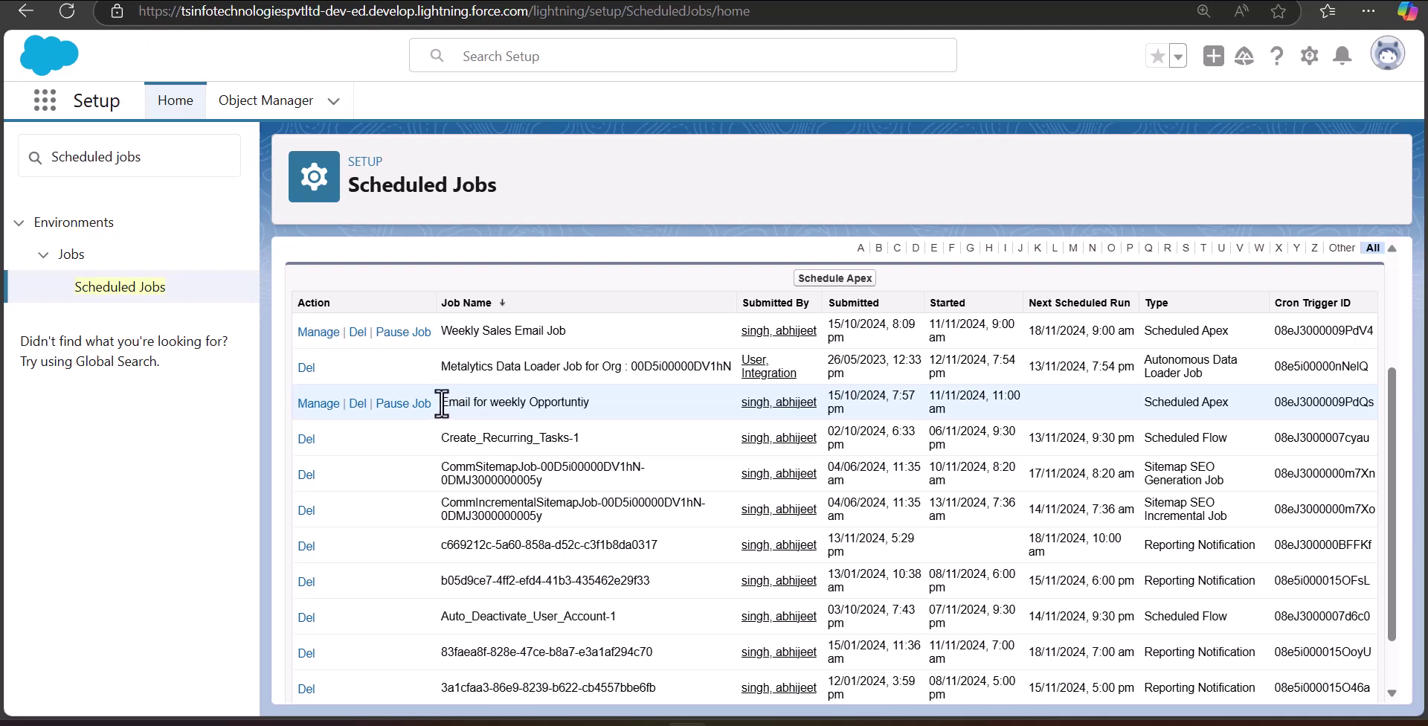
drag(442, 404, 605, 418)
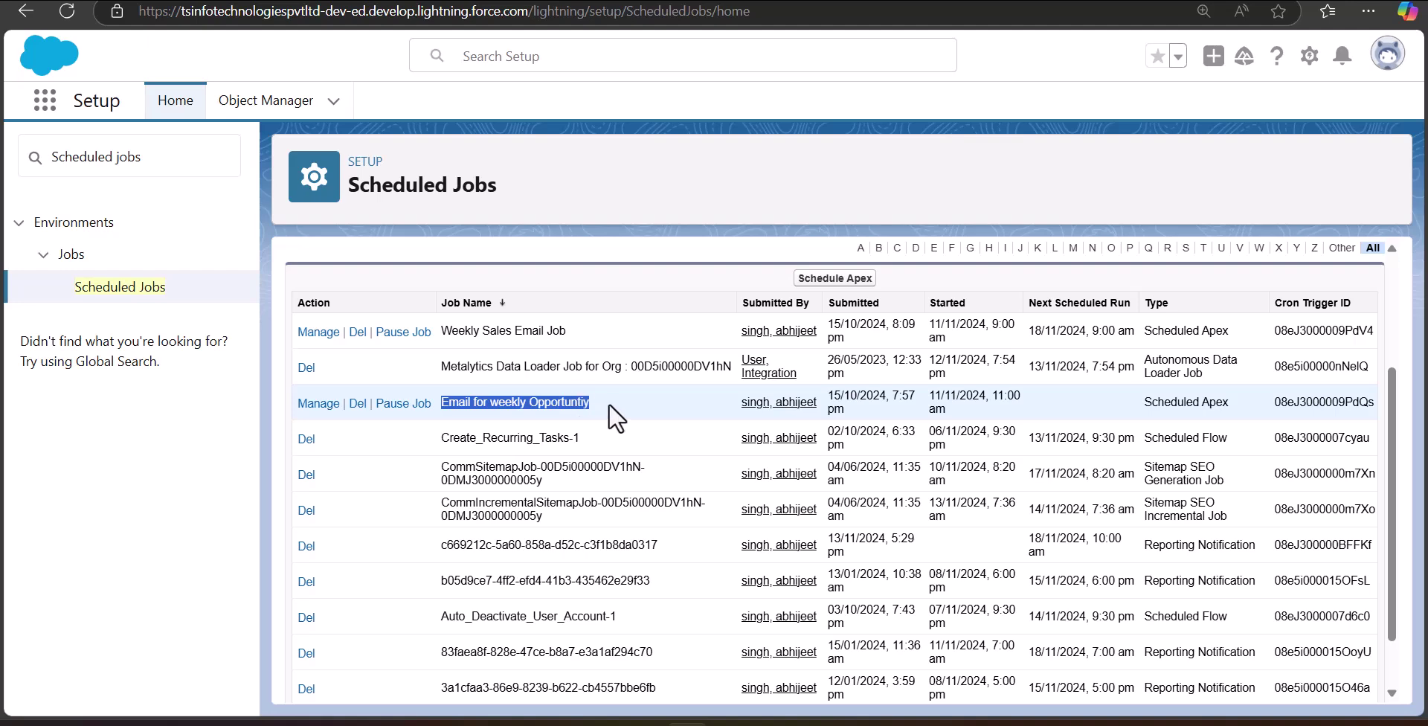
click(607, 406)
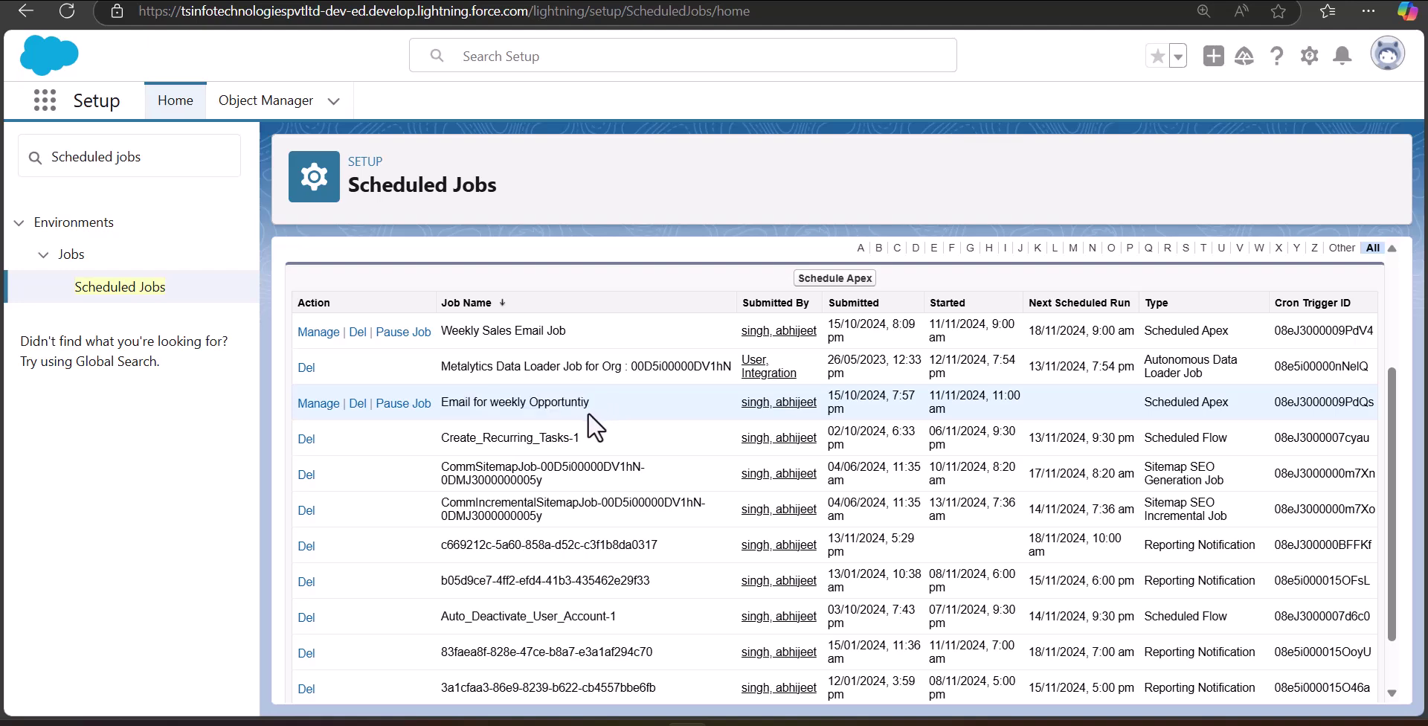